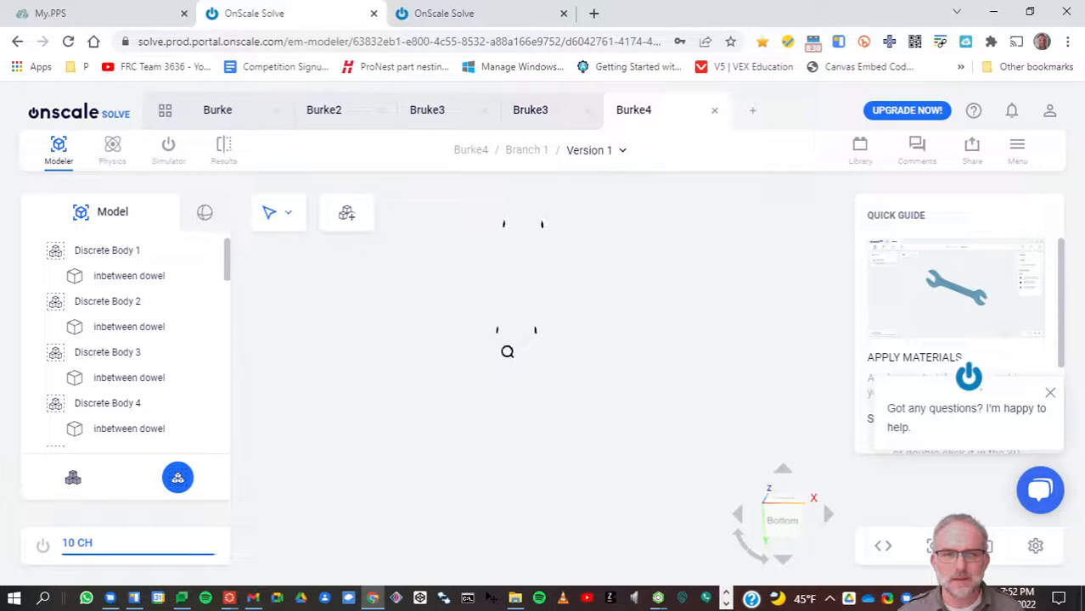
Step: Examine the small sliver bodies scattered through the imported Burke4 model from several distances
scroll(501, 338, up, 4)
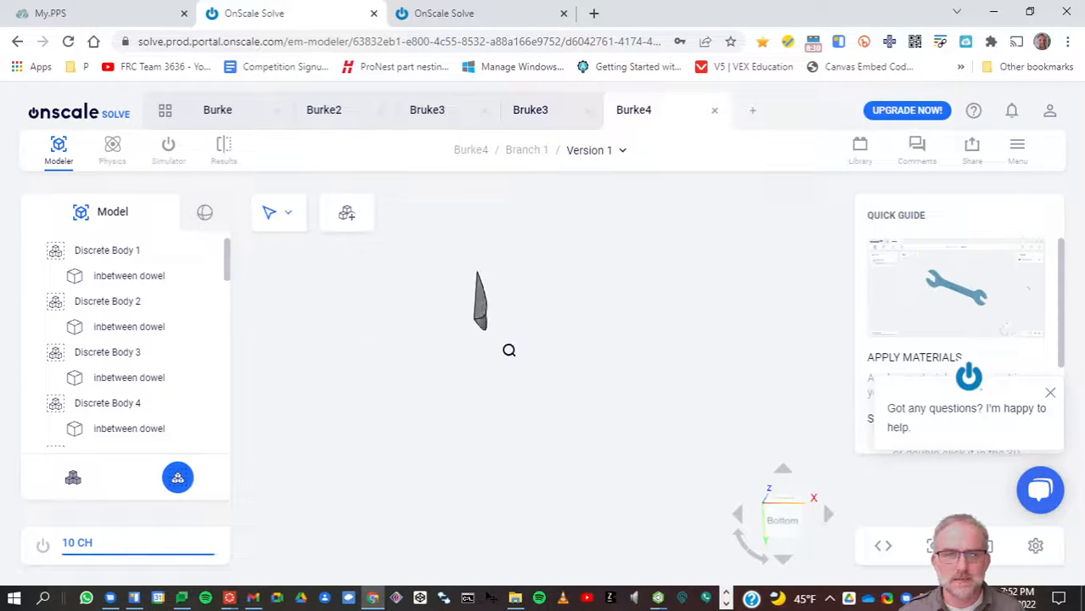
middle_drag(509, 349, 523, 353)
scroll(520, 374, down, 1)
scroll(523, 414, down, 3)
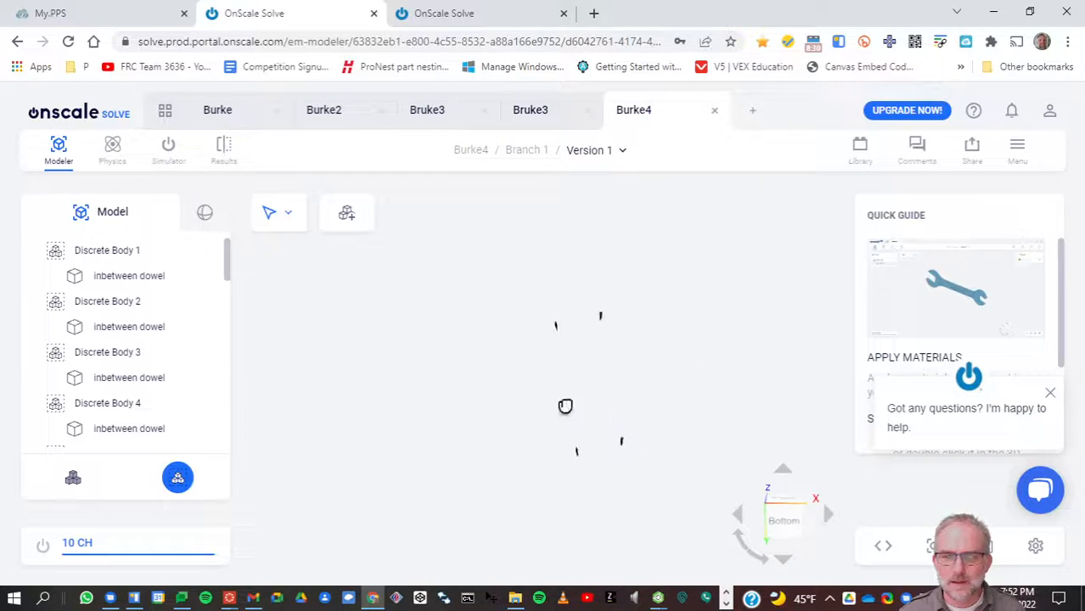
scroll(595, 411, up, 2)
scroll(652, 341, up, 2)
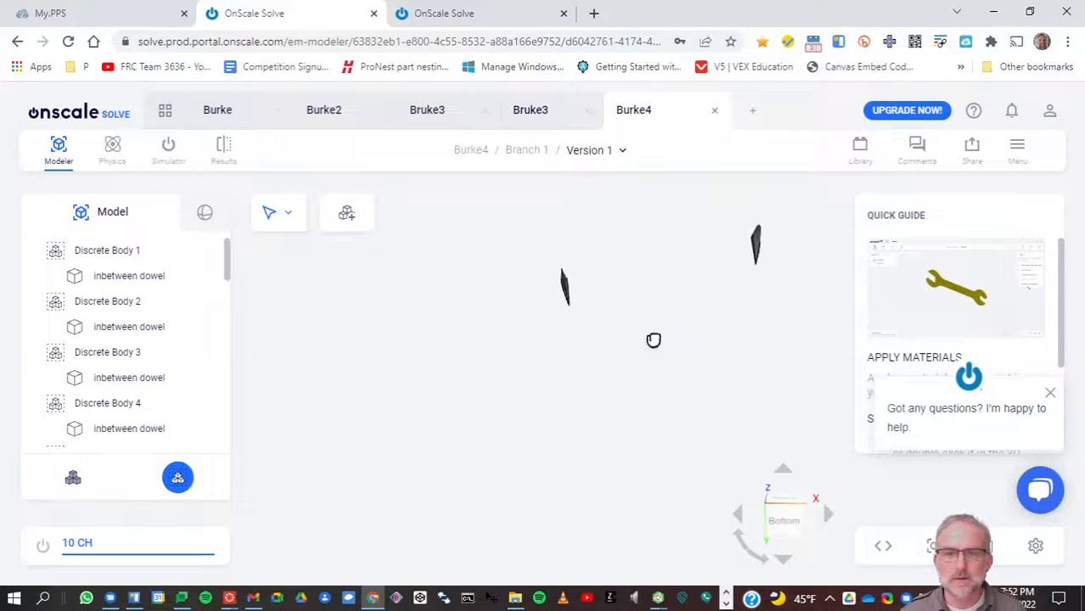
scroll(727, 271, up, 2)
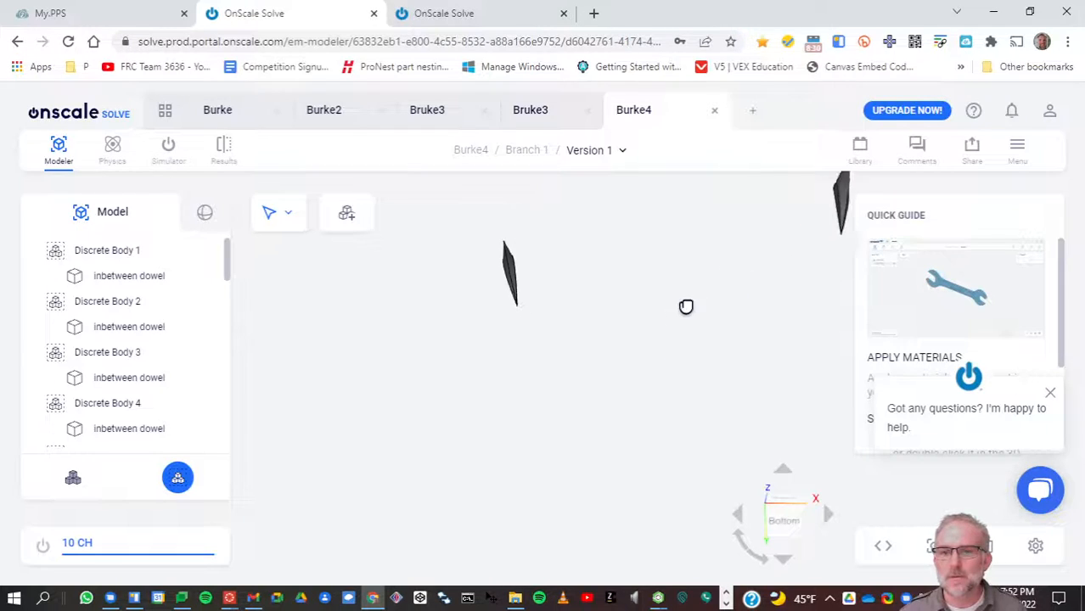
middle_drag(685, 308, 443, 448)
scroll(600, 291, up, 2)
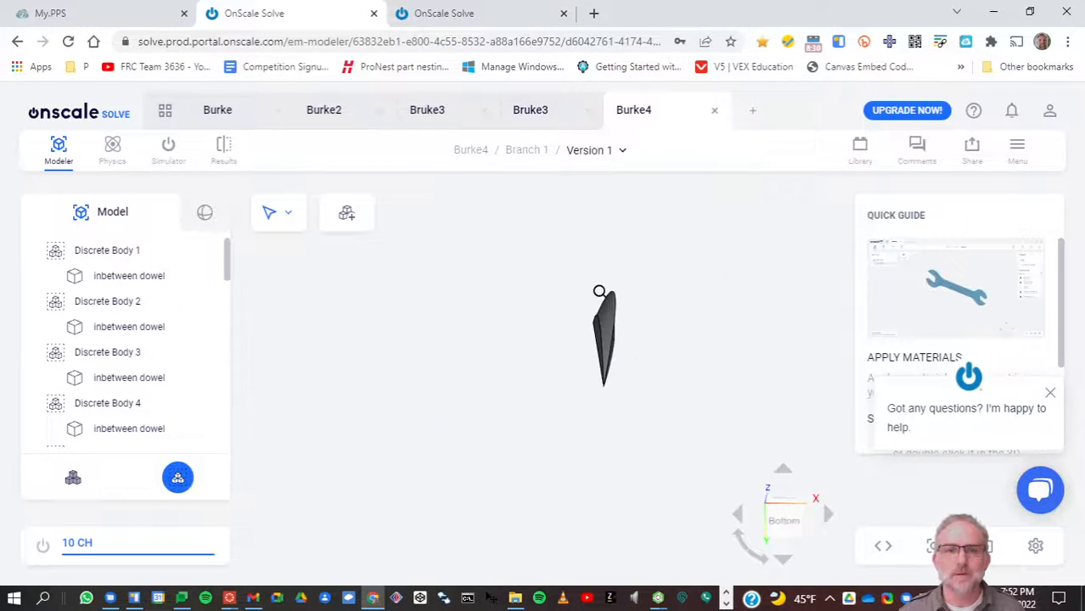
Step: Switch to the Onshape Truss document and inspect the overlapping tube ends at the truss's upper-right joint
key(alt+Tab)
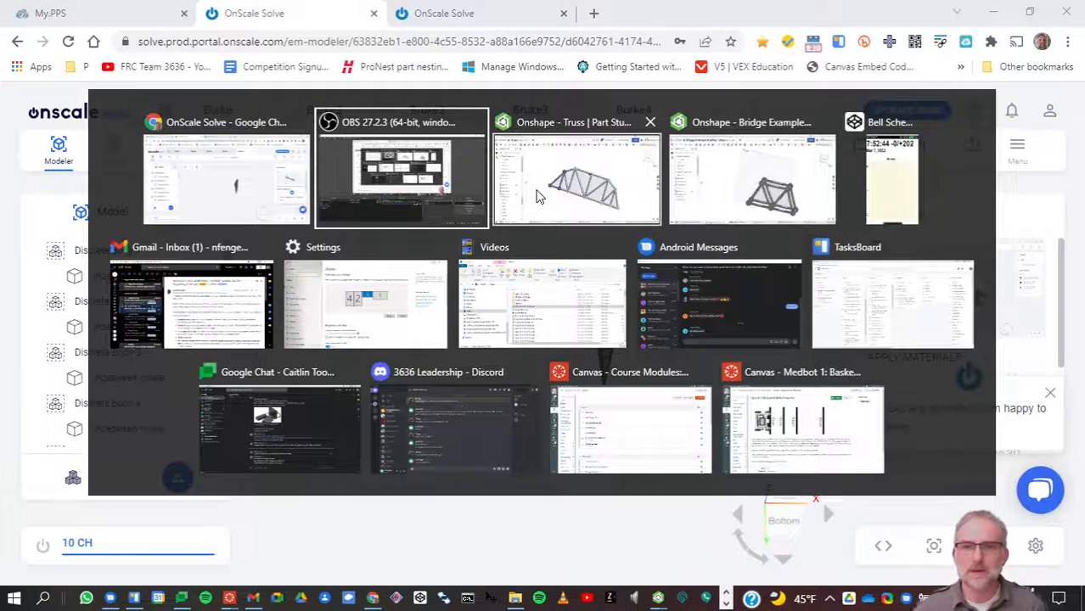
click(536, 196)
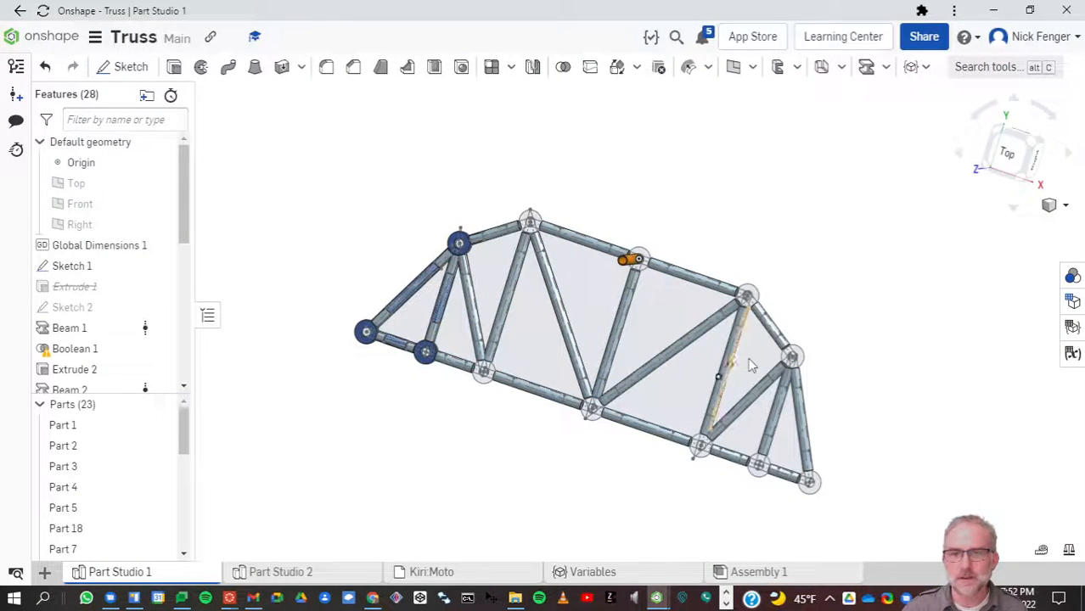
scroll(766, 388, up, 5)
scroll(766, 388, up, 3)
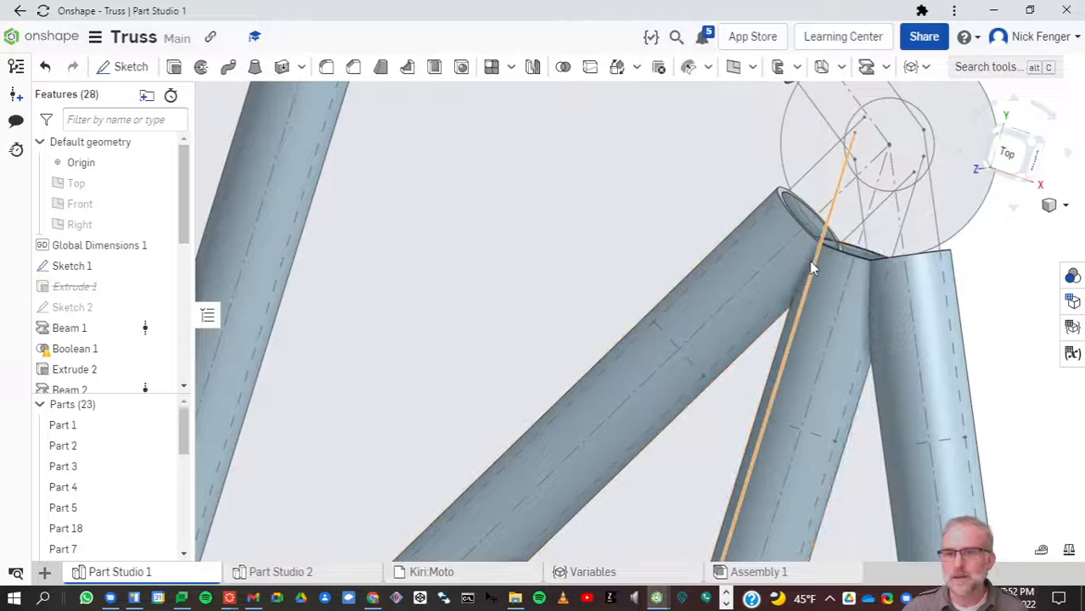
right_drag(833, 290, 836, 237)
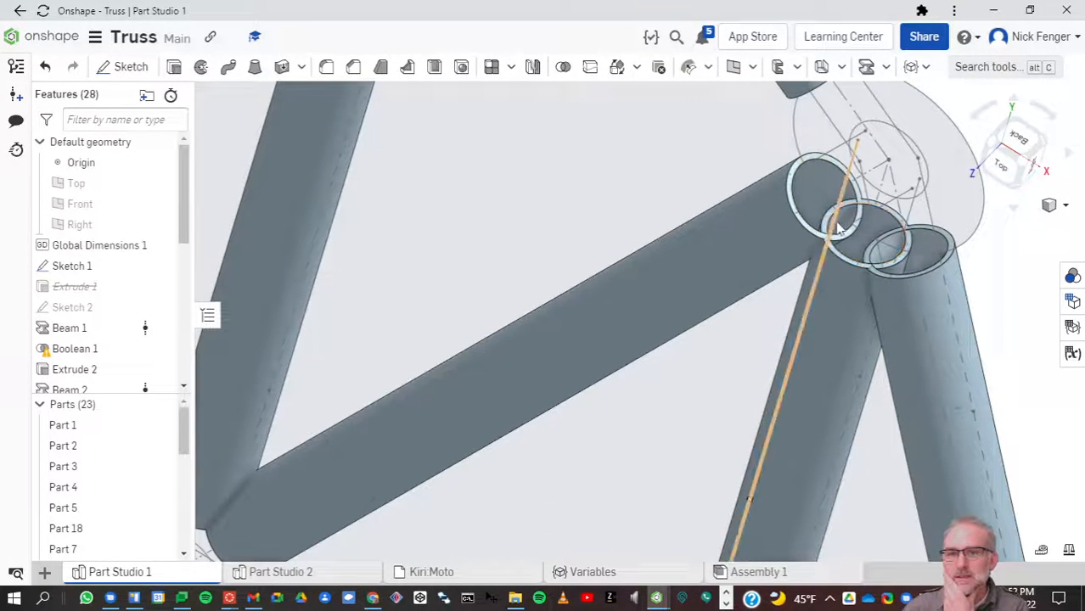
click(840, 232)
click(805, 174)
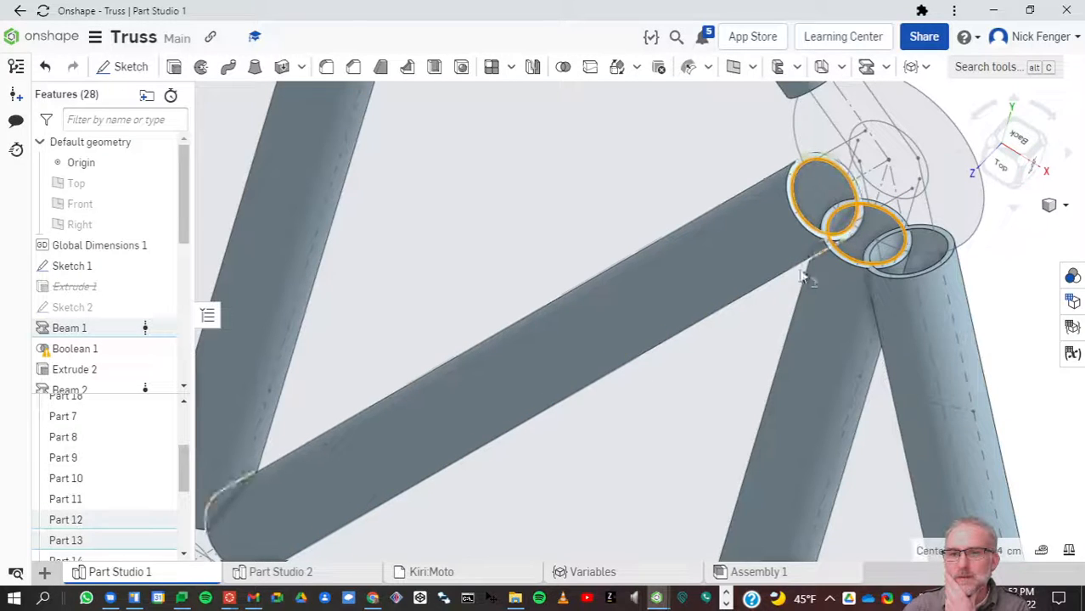
scroll(820, 289, down, 2)
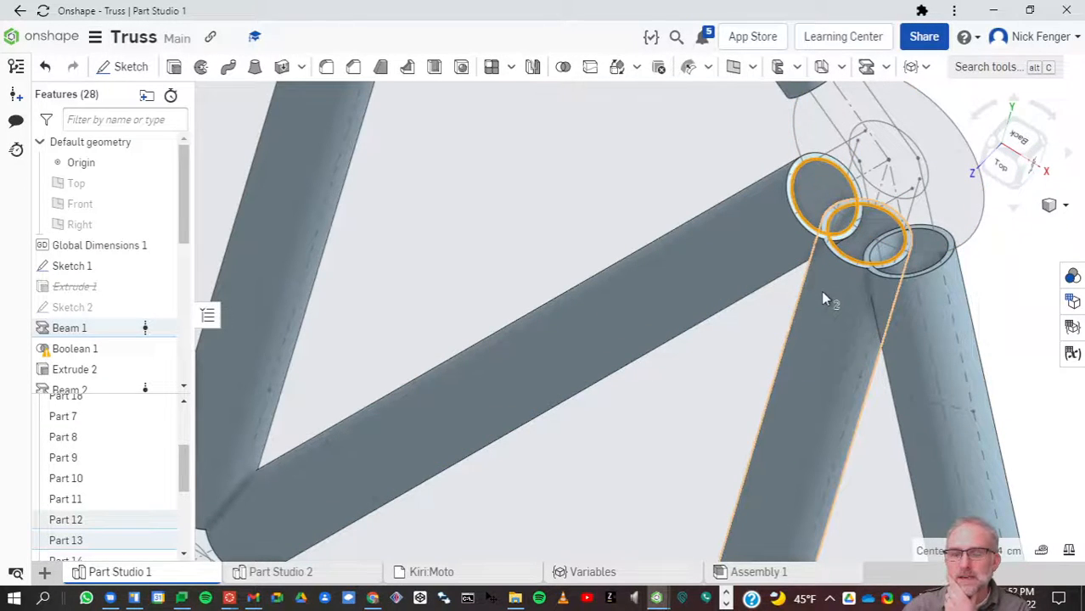
scroll(820, 291, down, 5)
right_drag(813, 316, 823, 268)
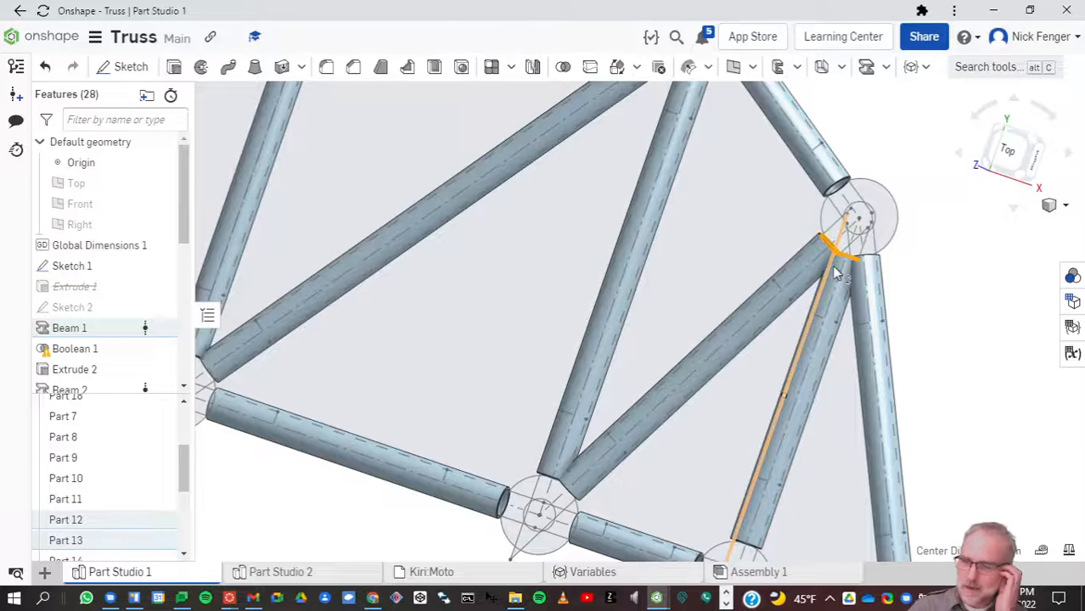
scroll(780, 352, down, 3)
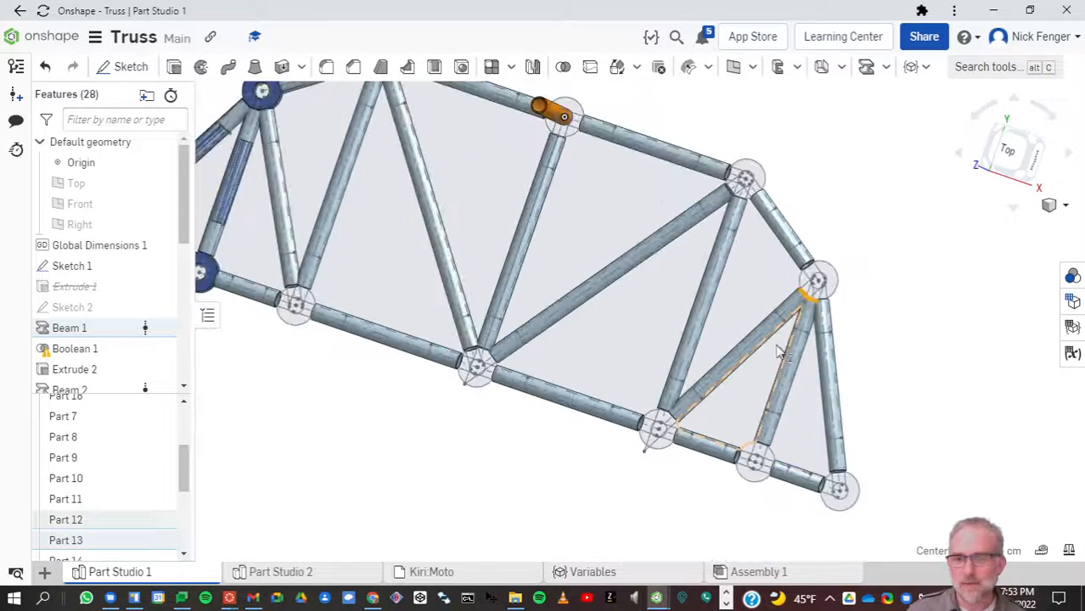
scroll(783, 350, down, 2)
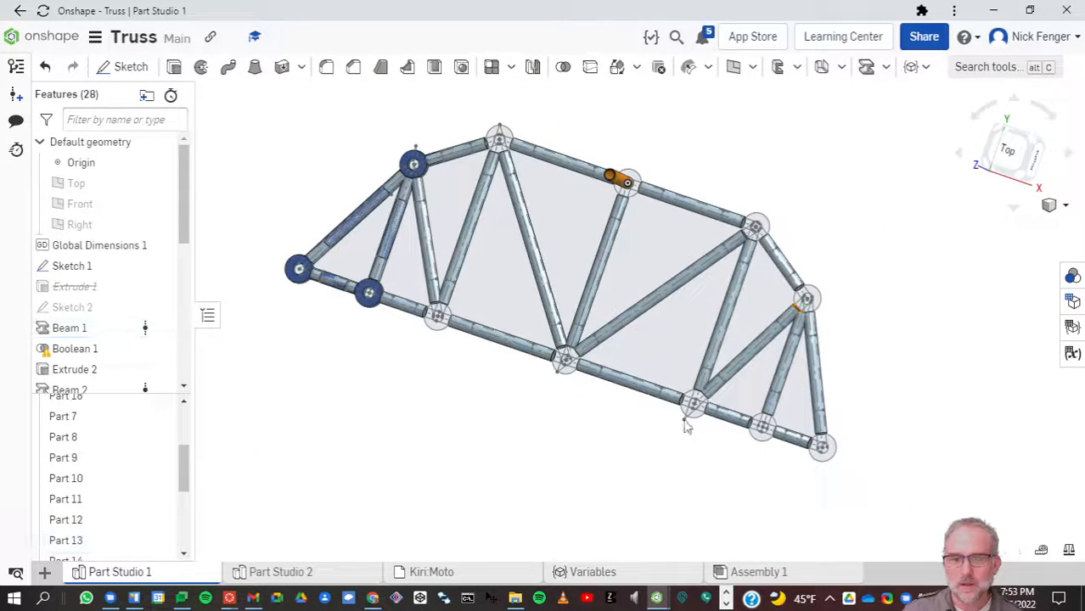
Step: Compare the tube ends meeting at the truss's right-hand joints from tilted and near-top views
scroll(807, 340, up, 5)
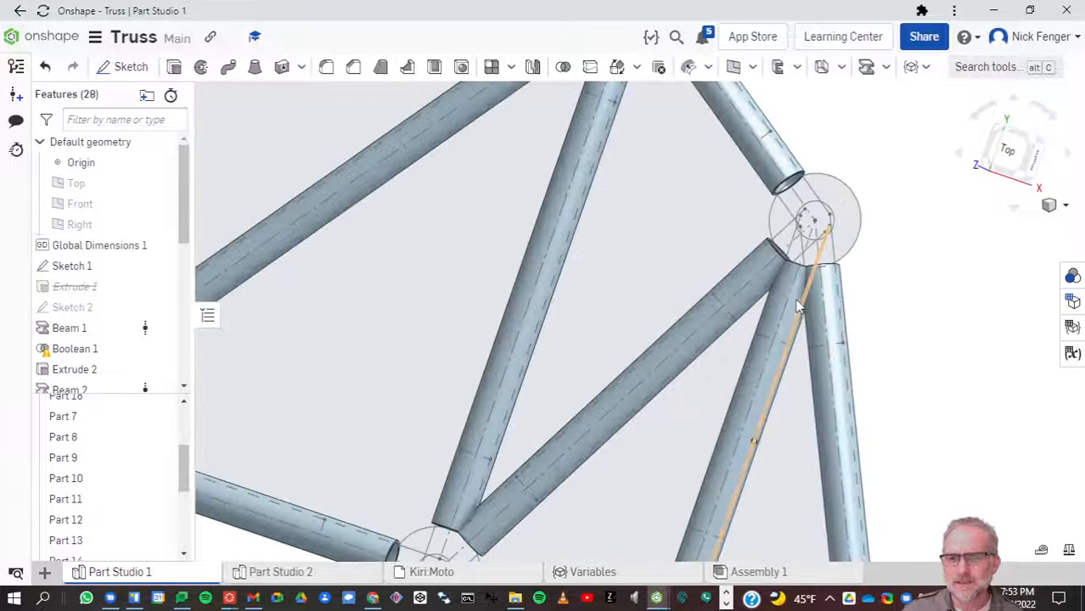
right_drag(752, 349, 798, 263)
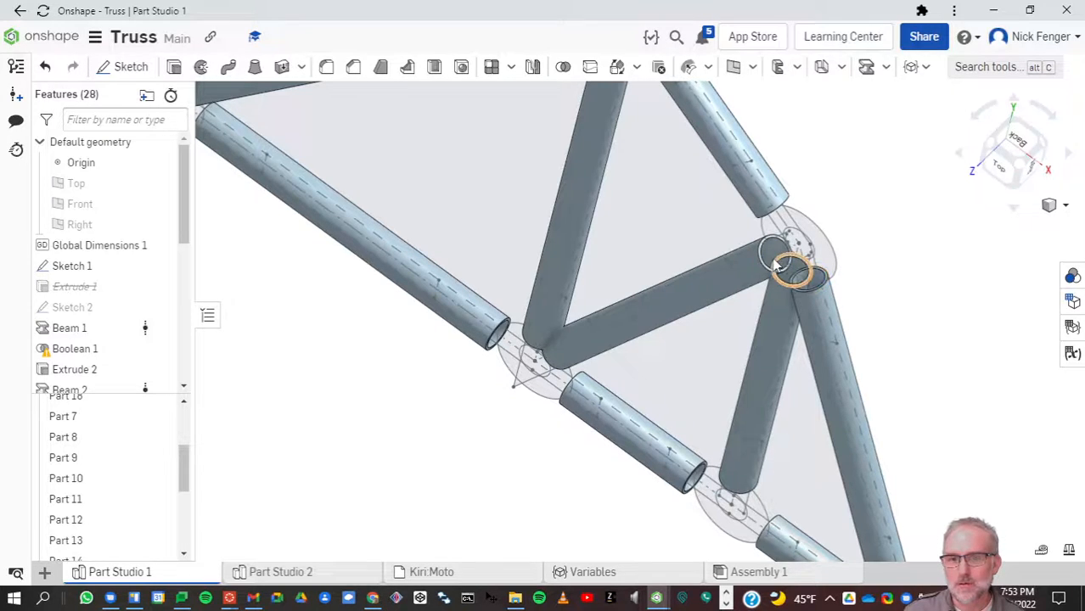
right_drag(770, 309, 787, 265)
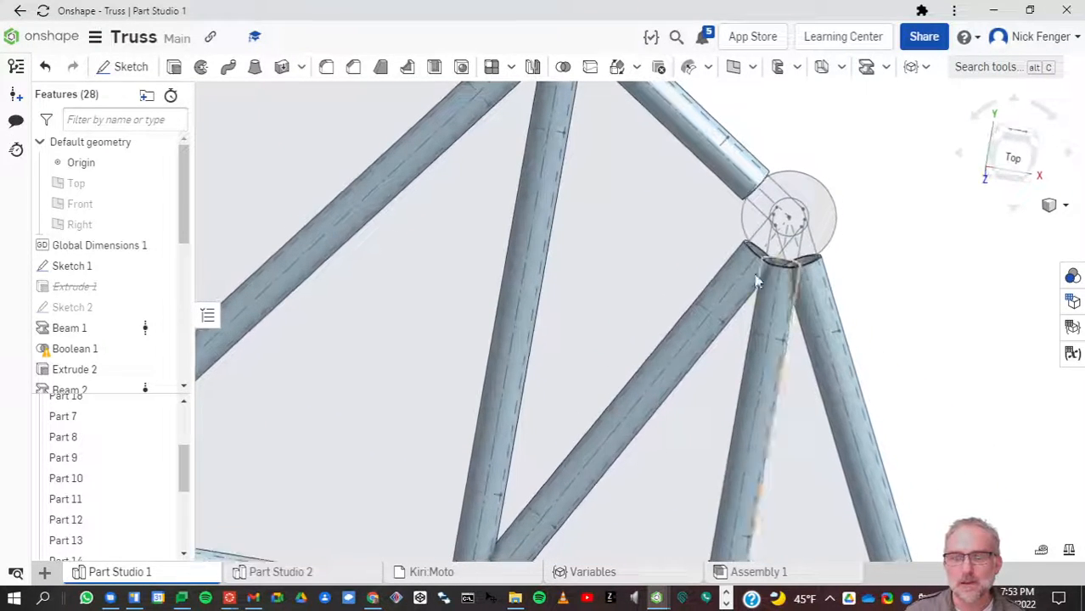
scroll(636, 320, down, 6)
middle_drag(519, 355, 566, 340)
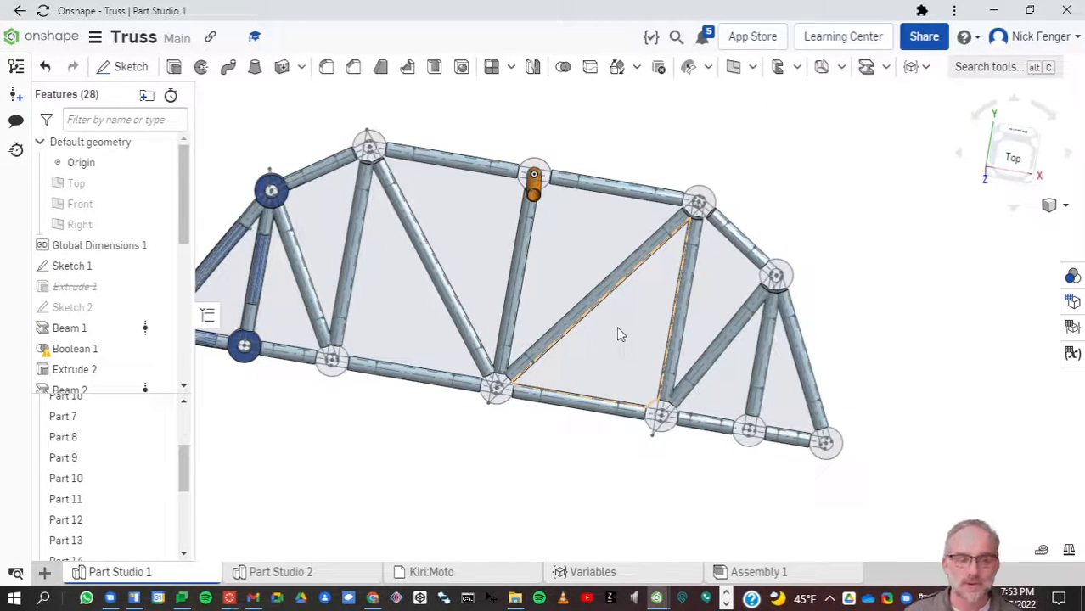
scroll(655, 349, up, 5)
right_drag(660, 362, 639, 301)
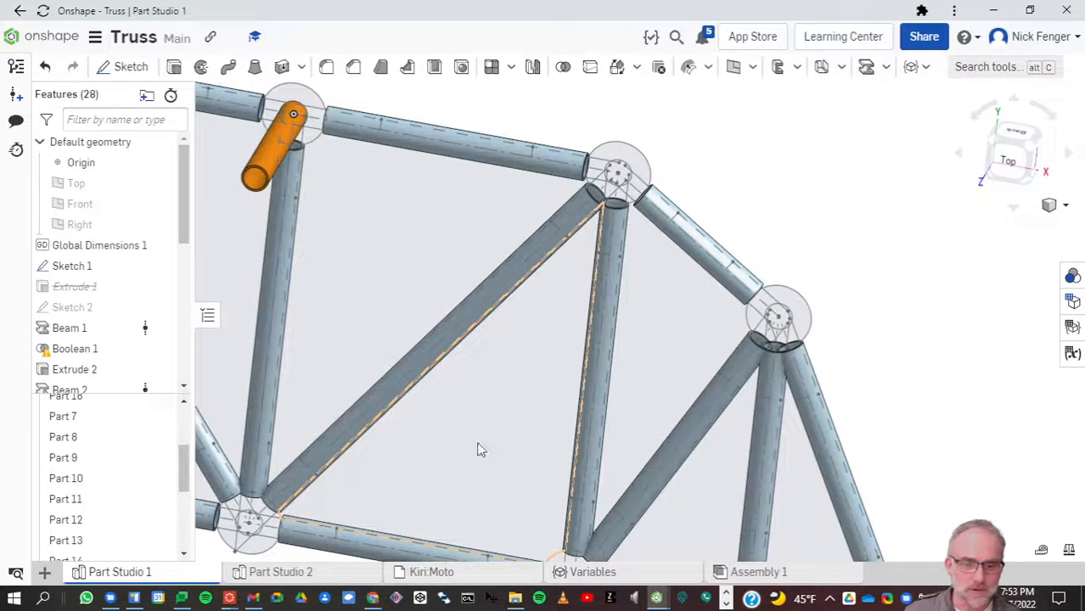
Step: Switch to the Bridge Example Overlap - Copy document and examine the full bridge's two side frames
click(657, 599)
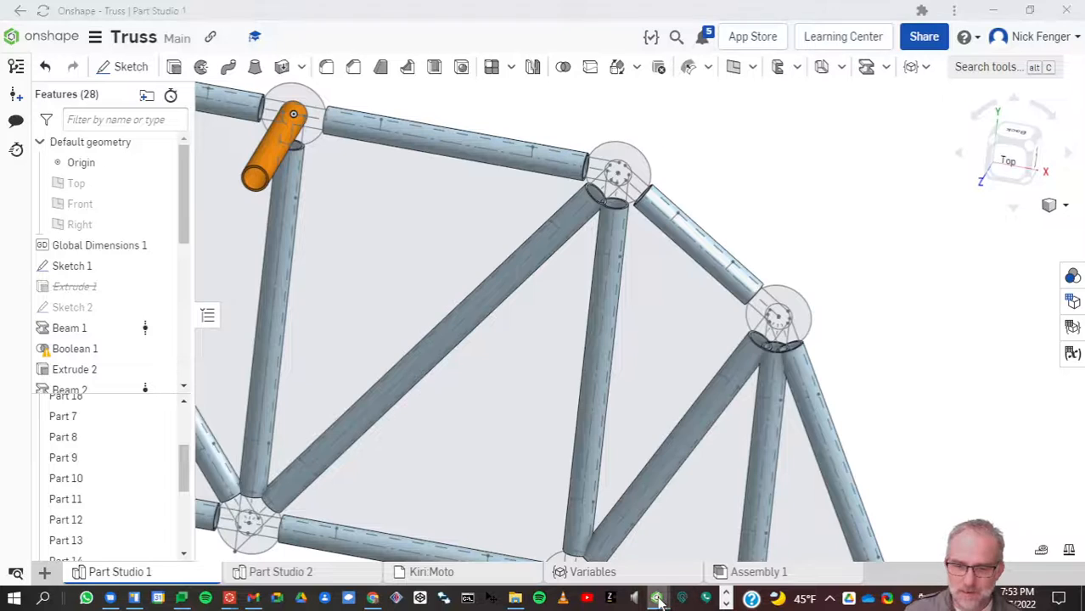
click(643, 550)
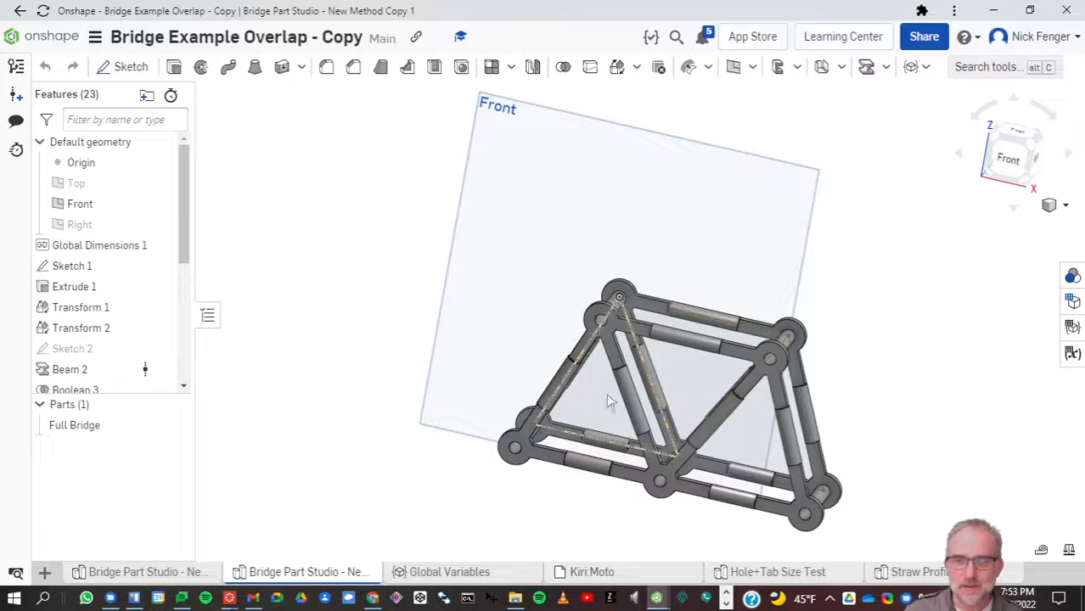
right_drag(714, 365, 671, 465)
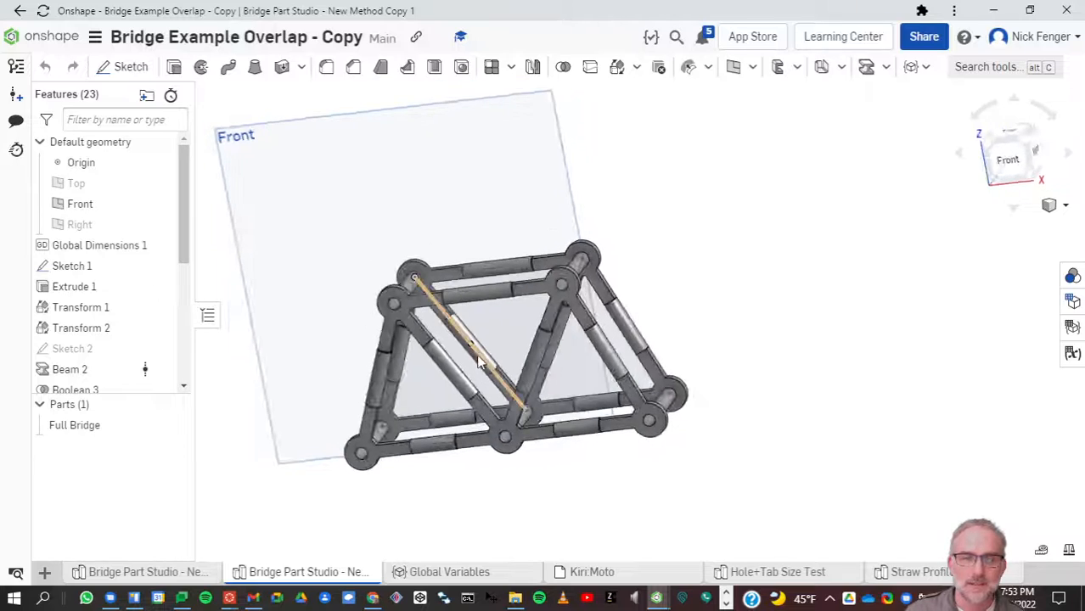
scroll(478, 367, up, 5)
scroll(485, 365, down, 5)
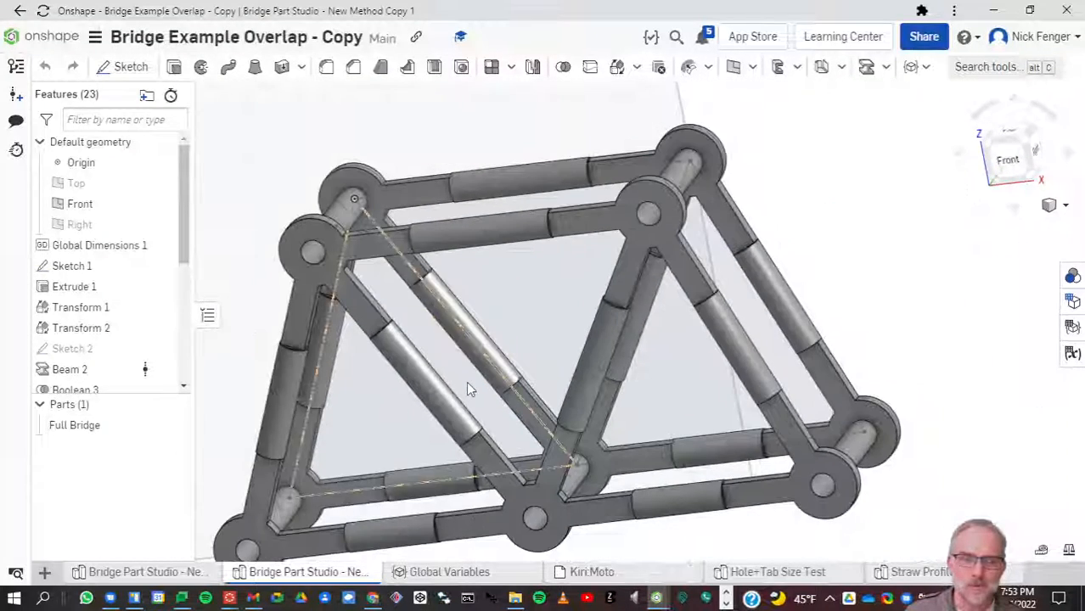
scroll(466, 381, up, 2)
right_drag(484, 377, 450, 365)
Step: Inspect up close how the rectangular joint tabs enter the round straw tubes, including around the bridge's lower-left joint
key(shift+1)
scroll(399, 357, up, 5)
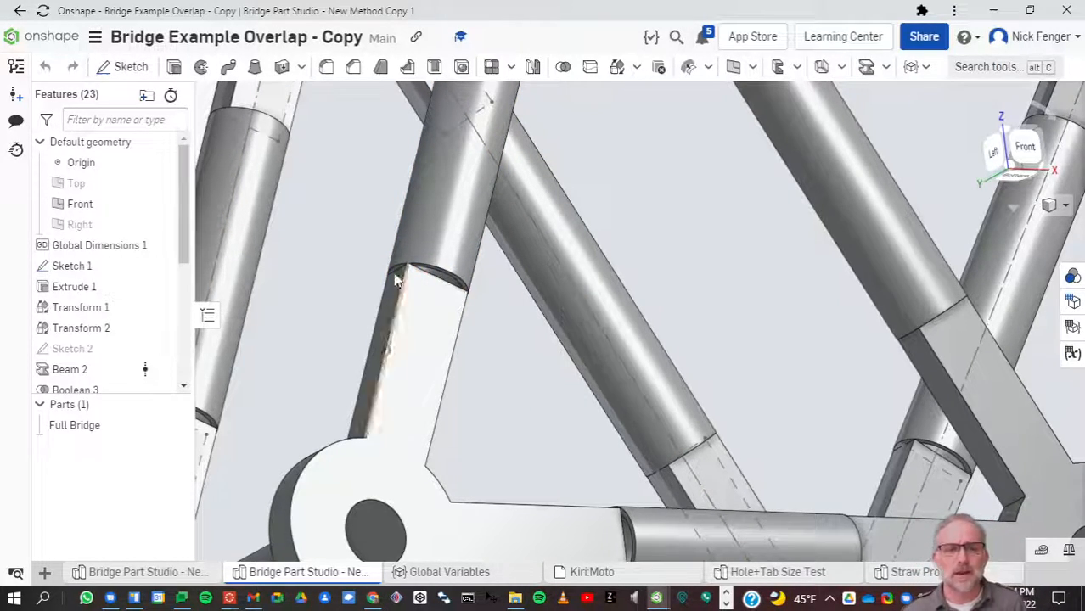
scroll(469, 307, down, 5)
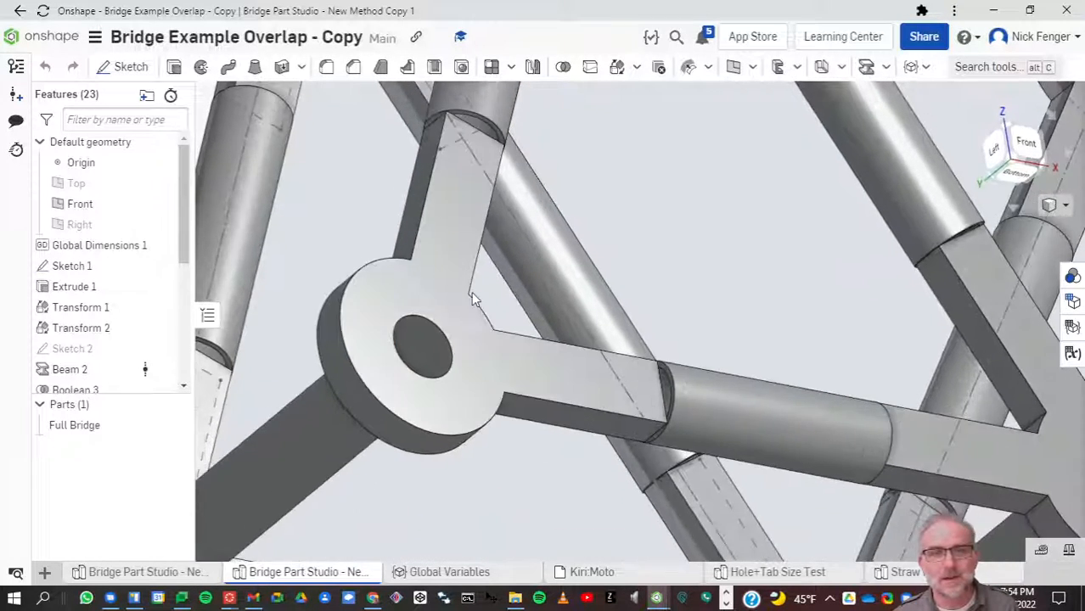
scroll(479, 308, up, 8)
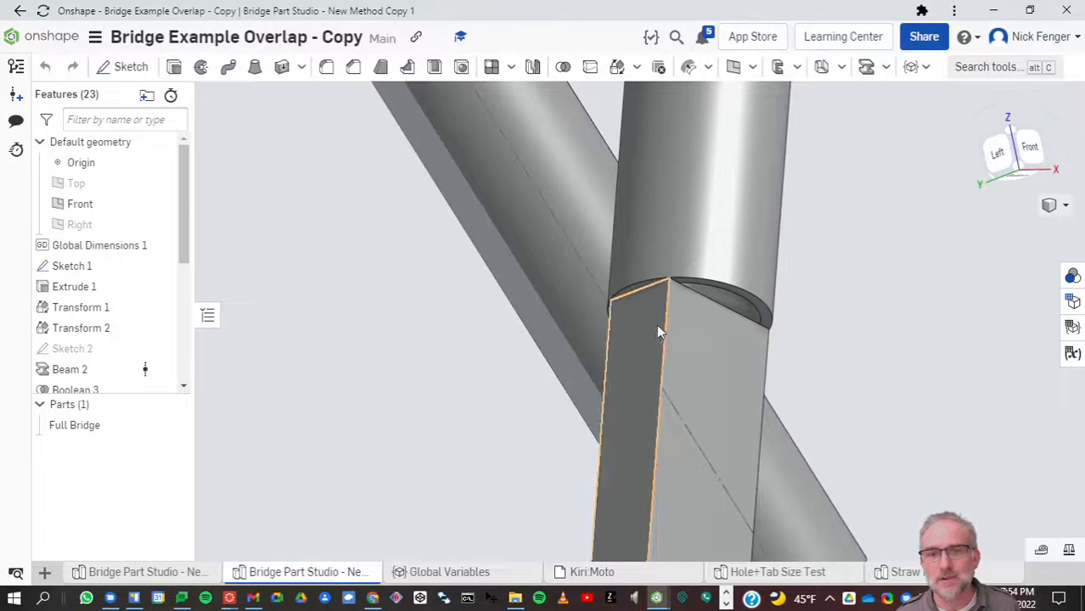
scroll(662, 327, down, 4)
right_drag(702, 330, 697, 360)
scroll(498, 357, down, 10)
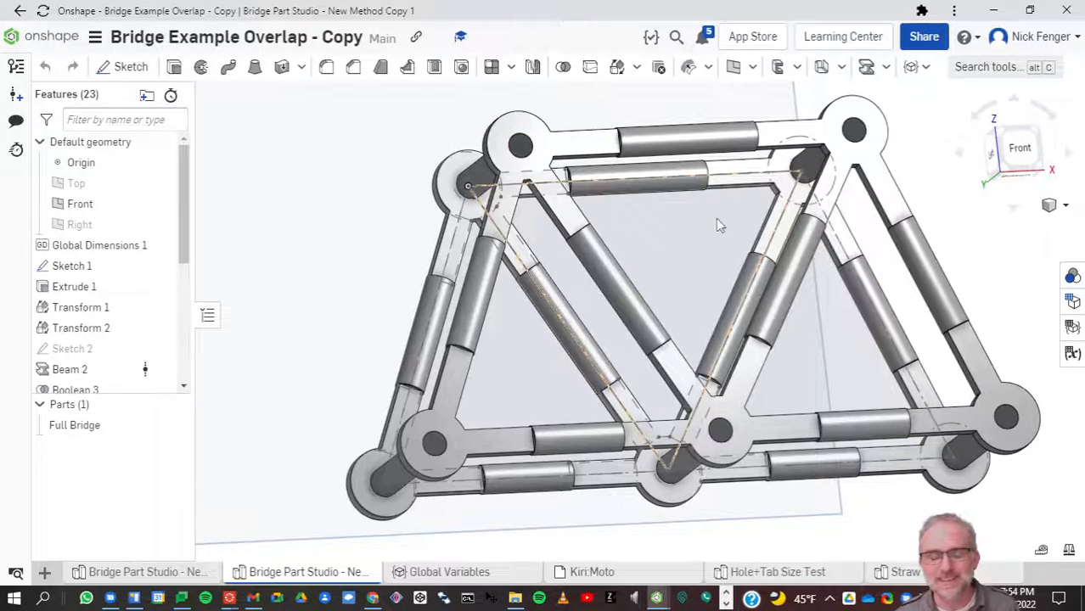
right_drag(605, 332, 576, 349)
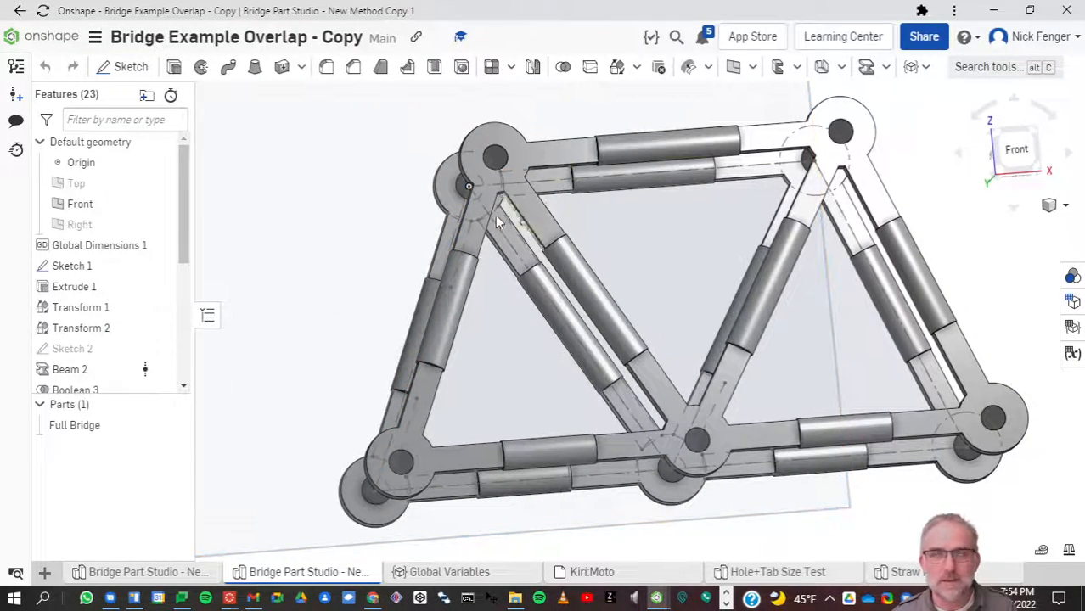
Step: Open the Bridge Part Studio - New Method part studio and examine the joint tabs along the left diagonal's construction line
click(202, 571)
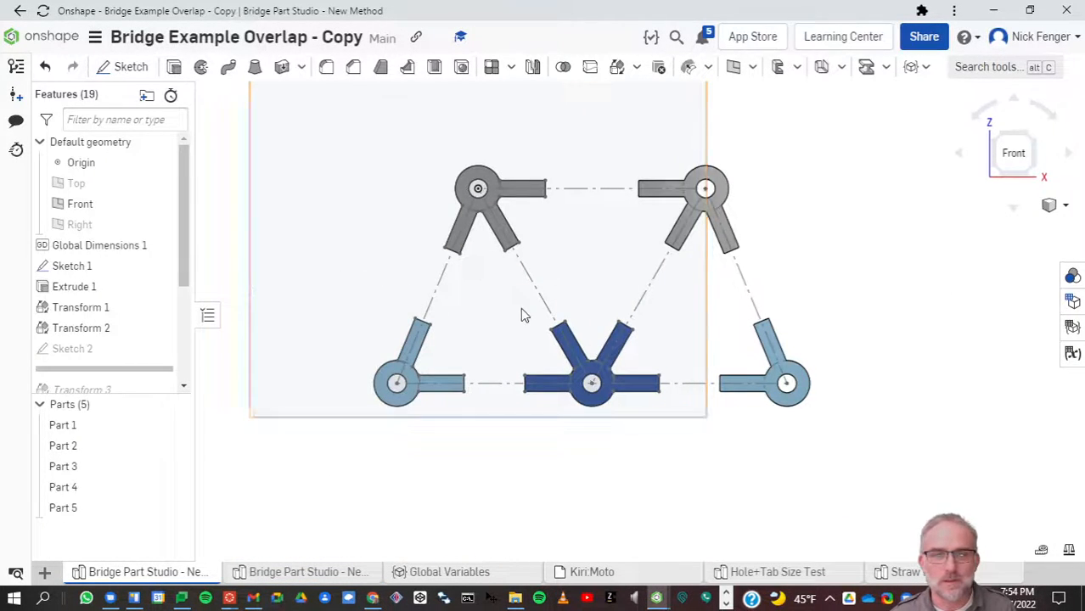
mouse_move(522, 315)
right_down()
mouse_move(562, 313)
mouse_move(517, 314)
right_up()
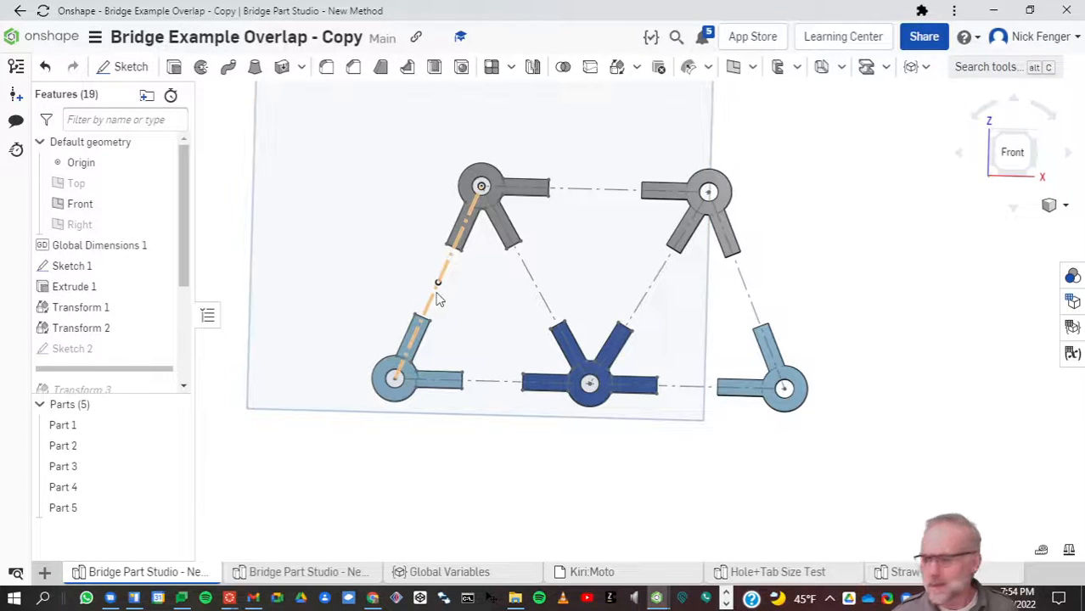
scroll(435, 298, up, 3)
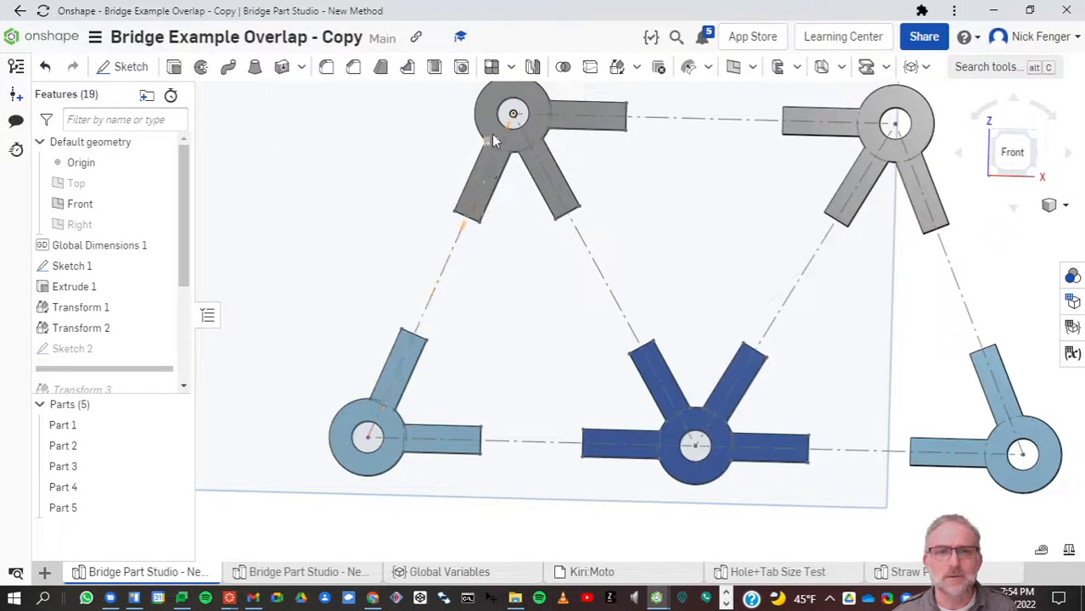
click(451, 264)
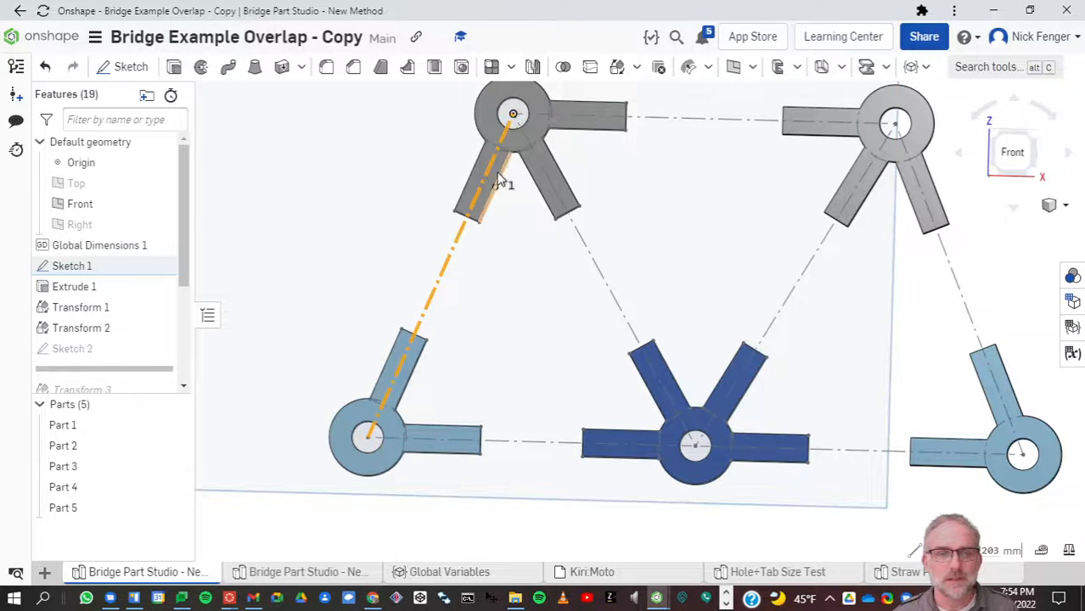
right_drag(498, 264, 480, 216)
right_drag(498, 256, 399, 359)
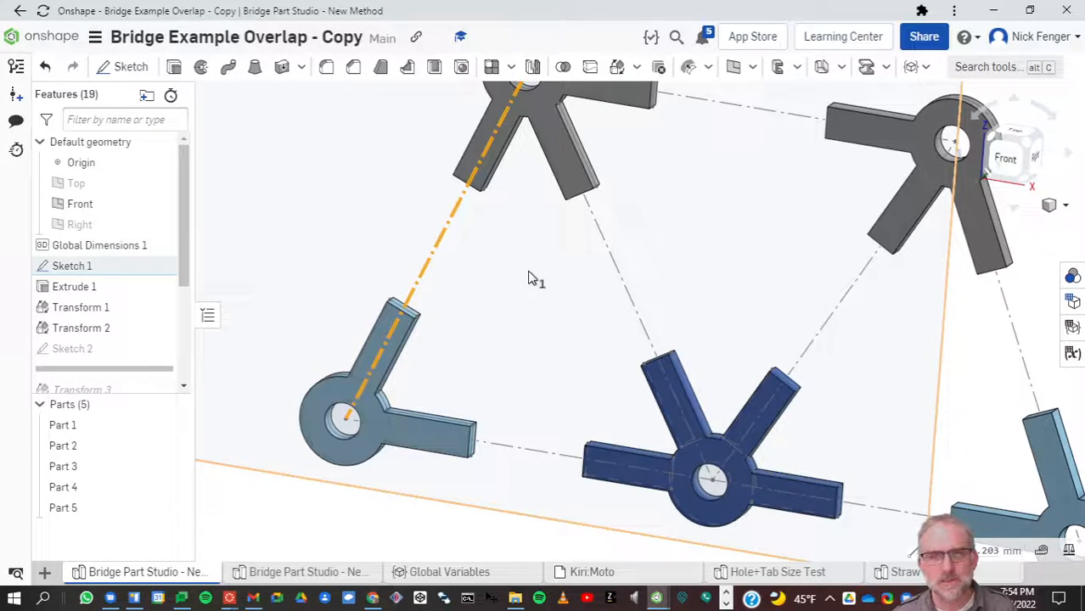
right_drag(528, 270, 535, 255)
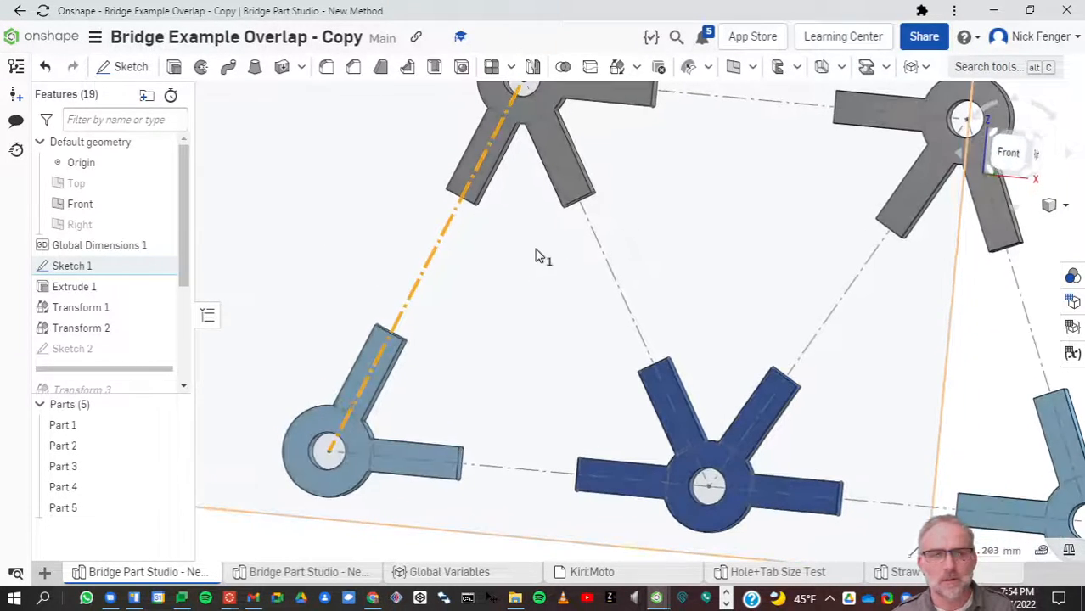
scroll(522, 153, up, 3)
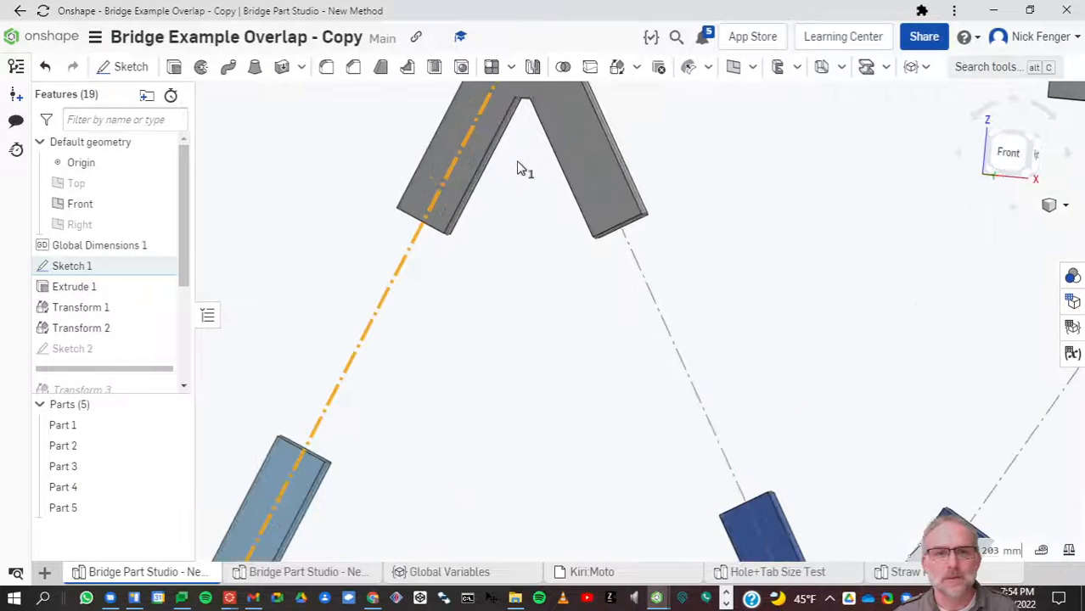
Step: Examine the five joints along Sketch 1's construction lines and review the remaining transform and Boolean features in the feature list
middle_drag(424, 427, 520, 259)
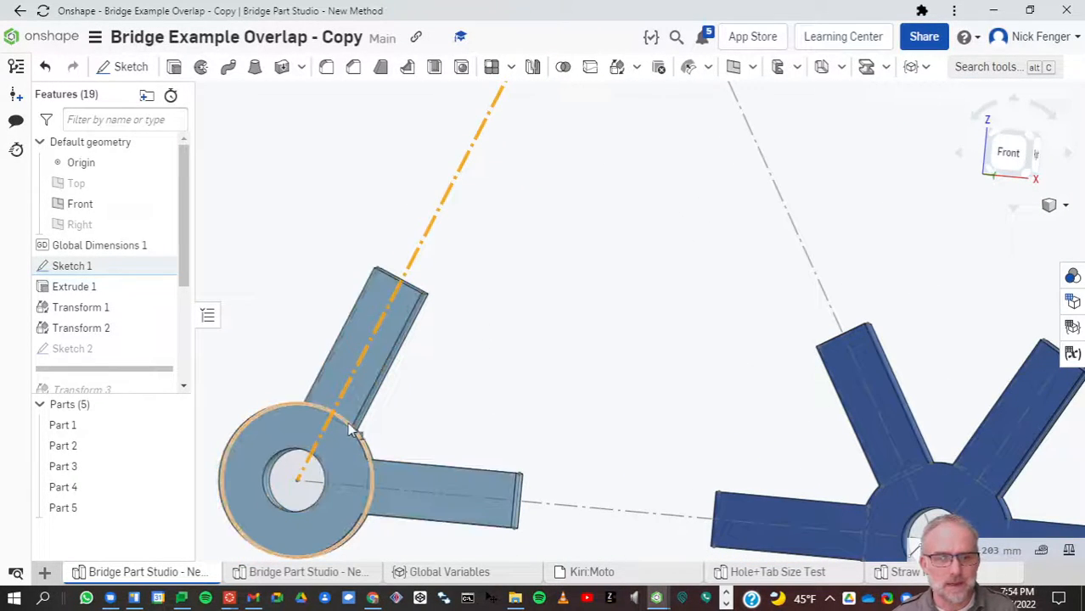
scroll(637, 407, down, 3)
scroll(863, 261, down, 2)
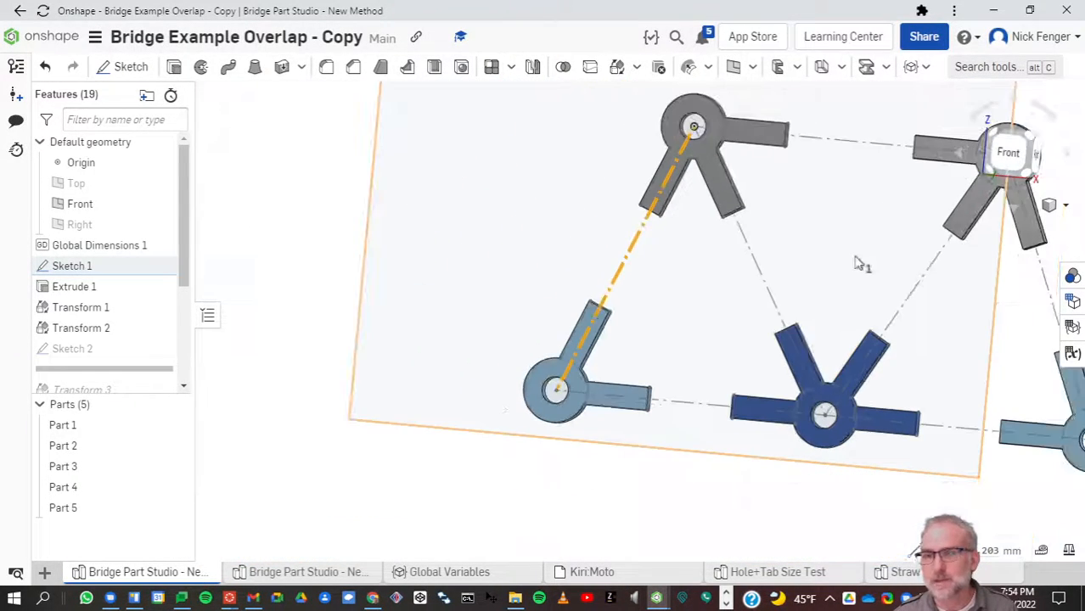
middle_drag(938, 191, 761, 243)
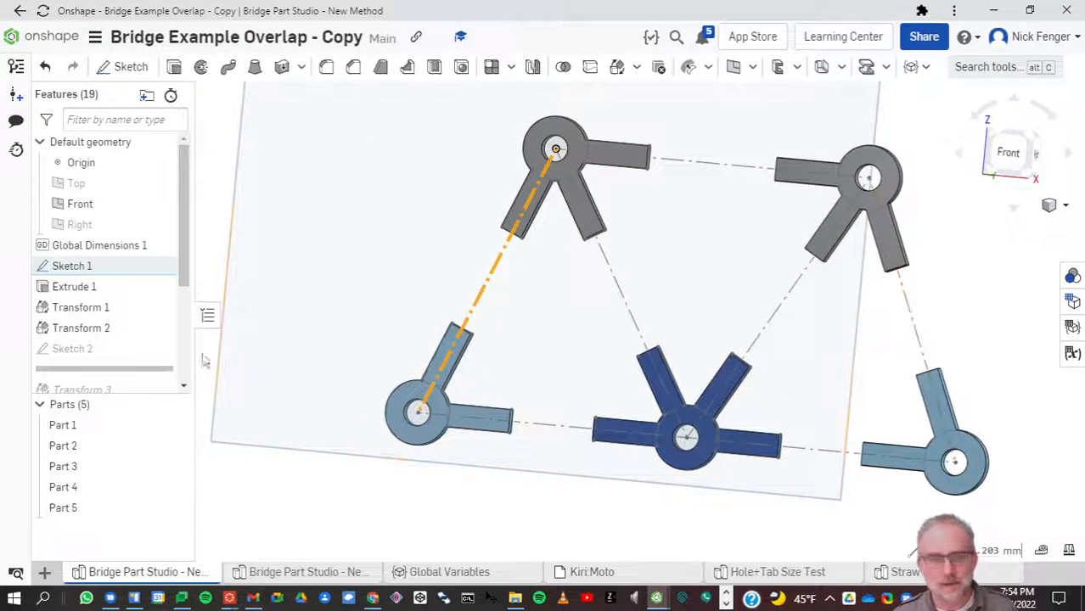
click(87, 266)
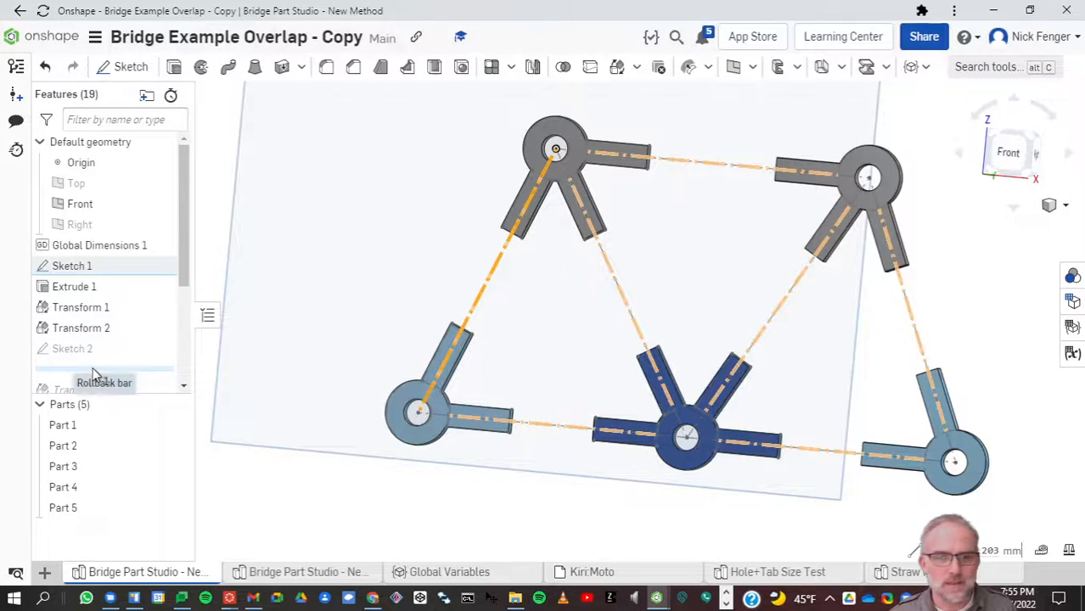
scroll(180, 364, down, 4)
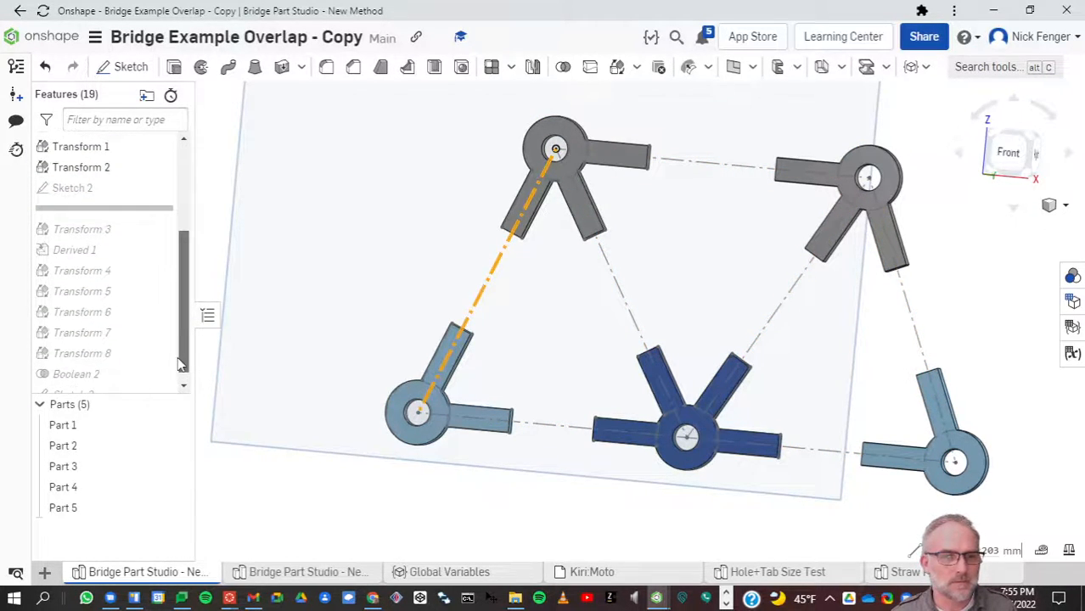
scroll(180, 363, up, 3)
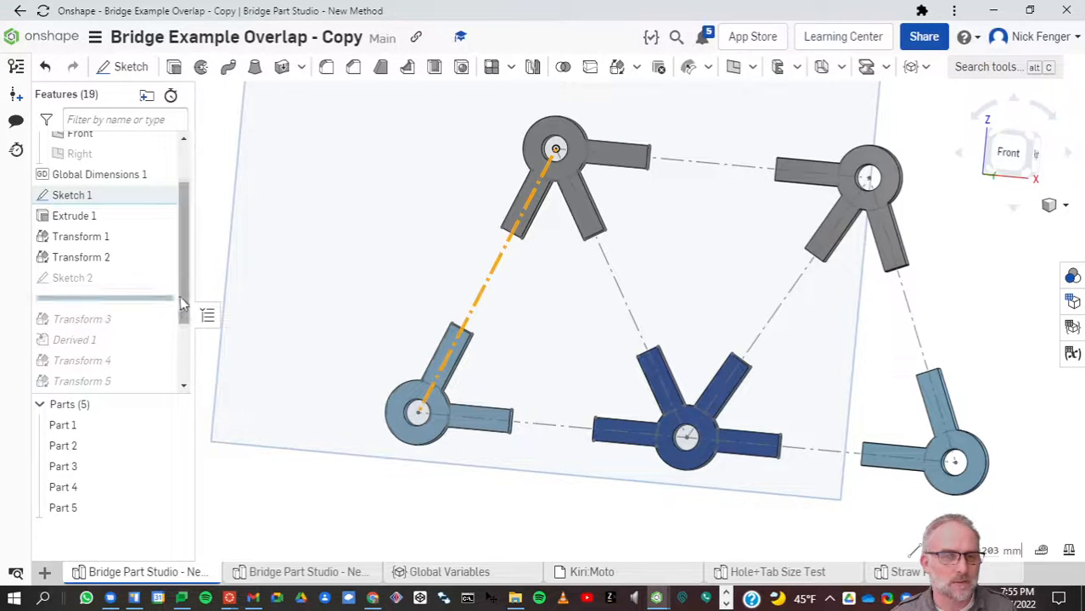
scroll(180, 292, down, 3)
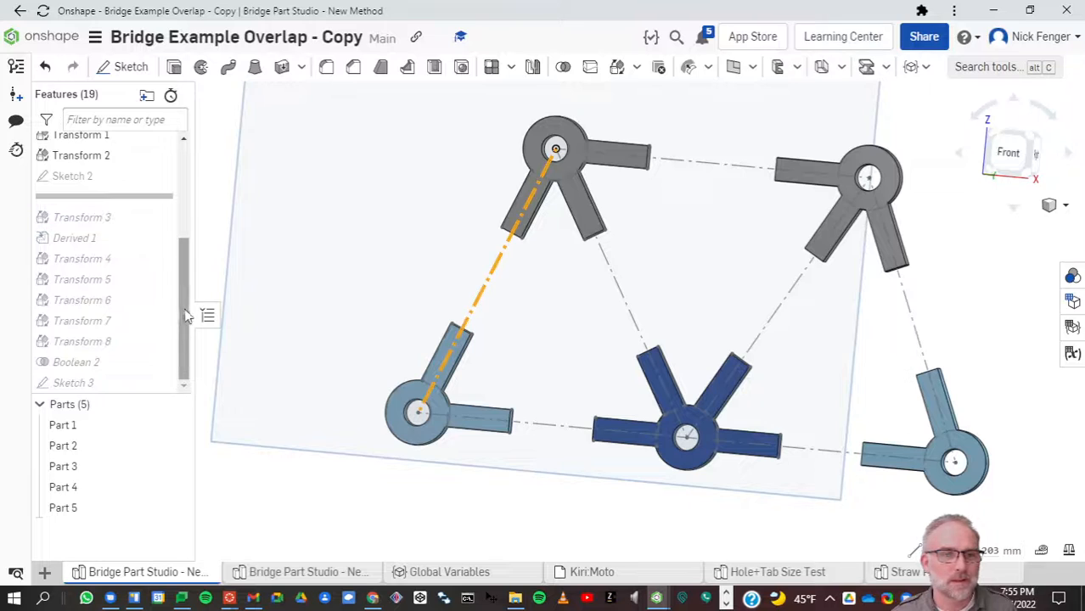
scroll(111, 254, up, 3)
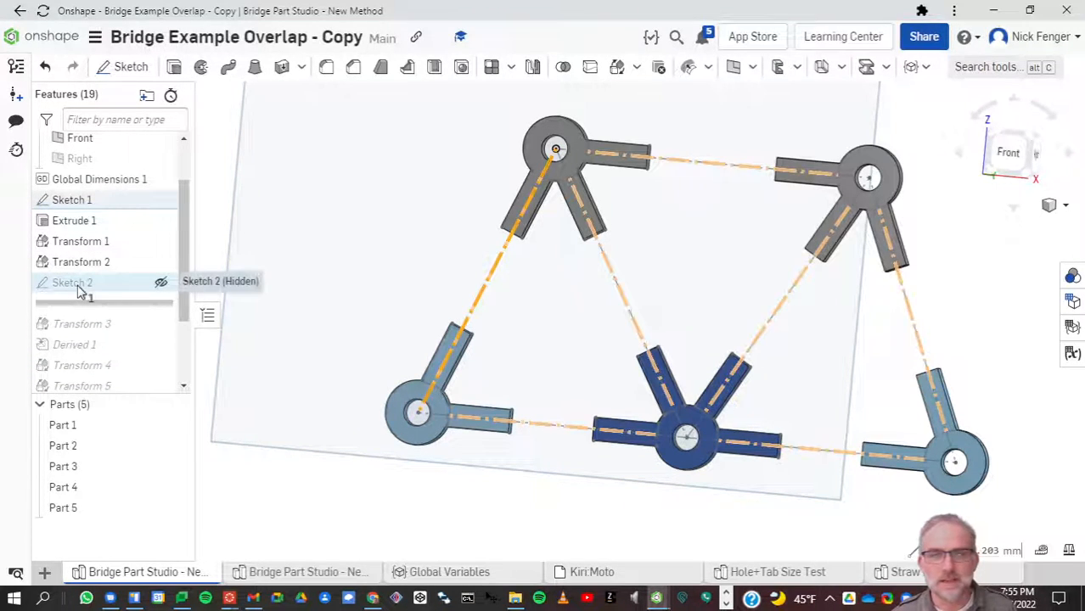
Step: Roll the model back to before Sketch 2 and add a beam along the left outer diagonal using the custom Straw Profile
drag(78, 301, 85, 281)
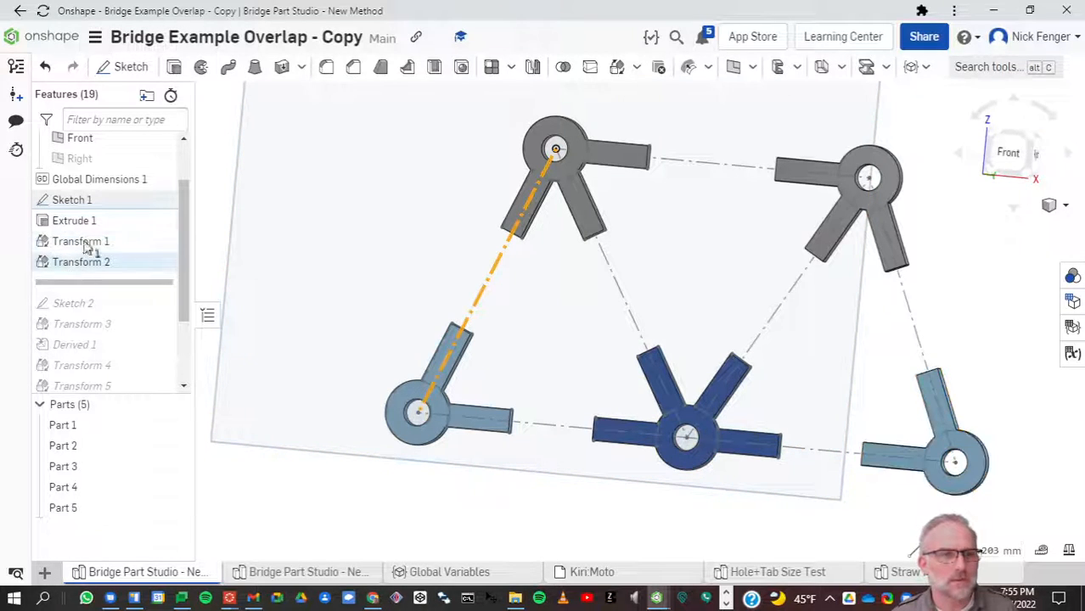
click(866, 68)
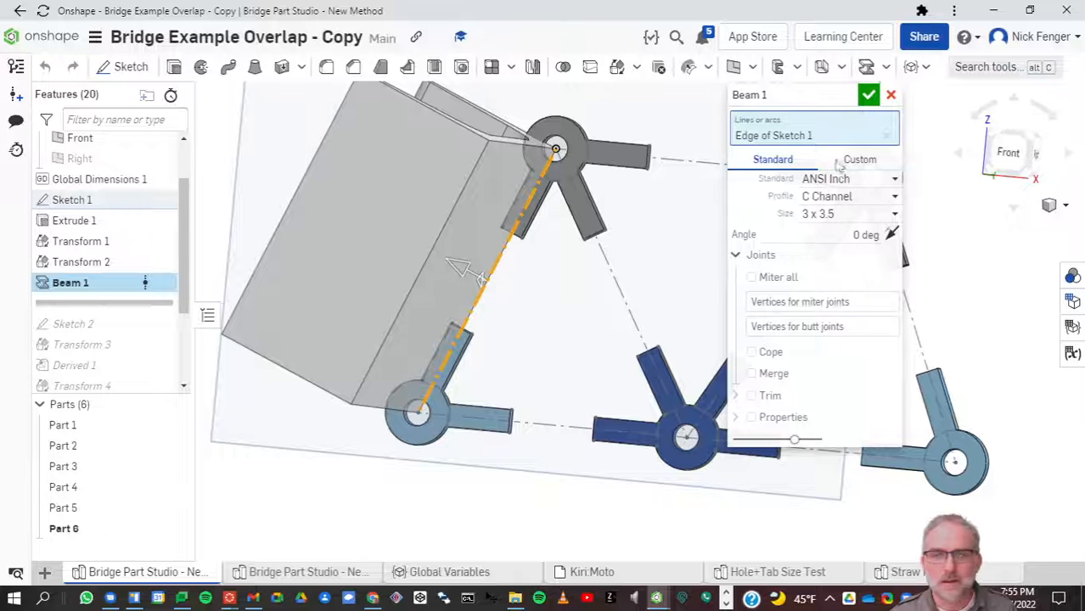
click(855, 165)
click(822, 202)
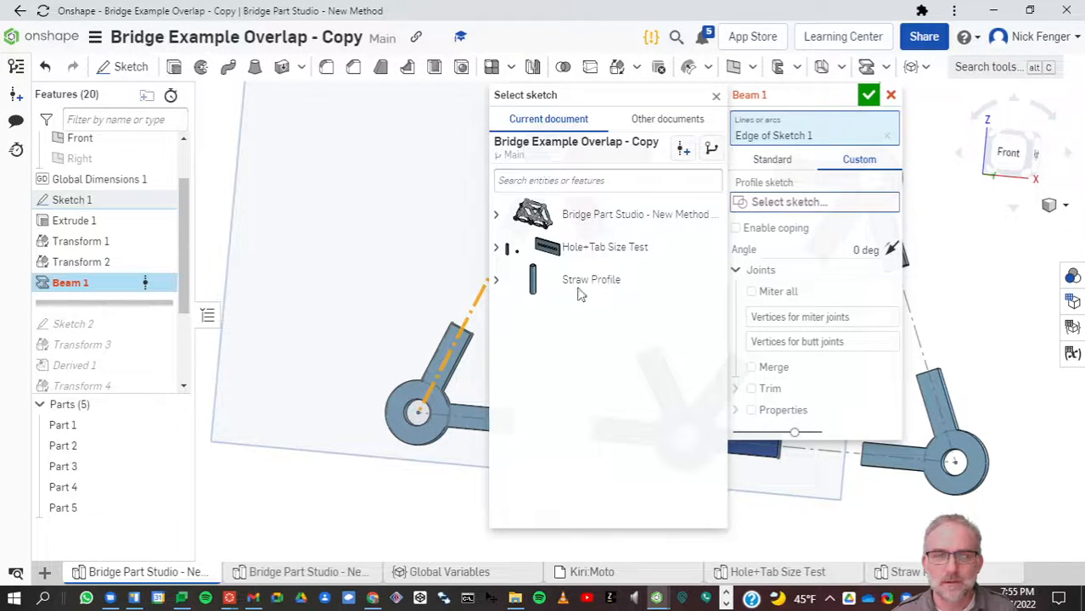
click(496, 287)
click(594, 311)
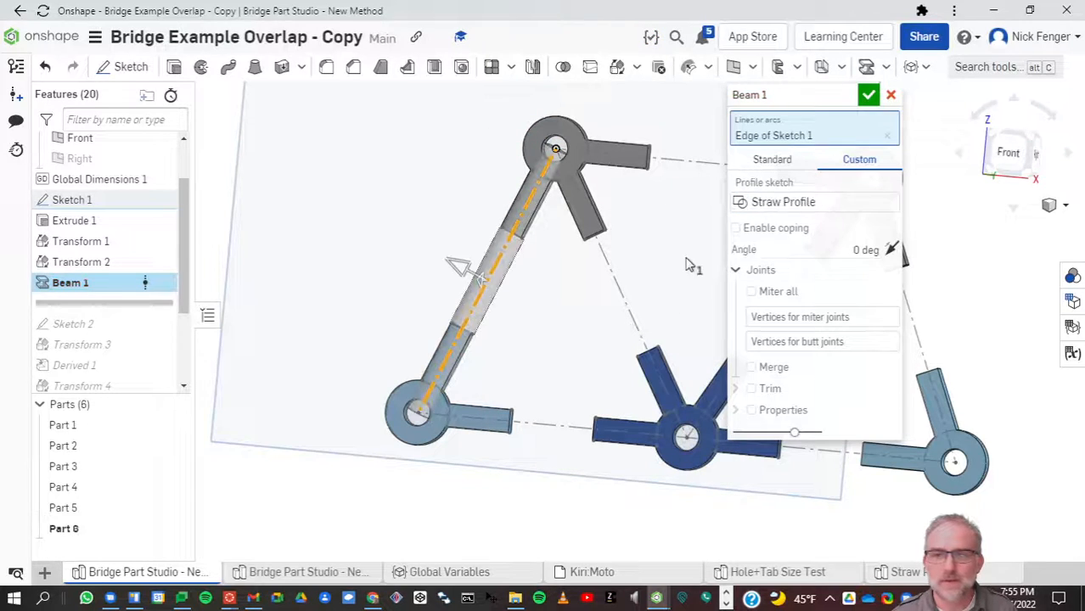
Step: Inspect the straw beam's overlap with the joint tabs and enable trimming for the beam
right_drag(604, 231, 526, 279)
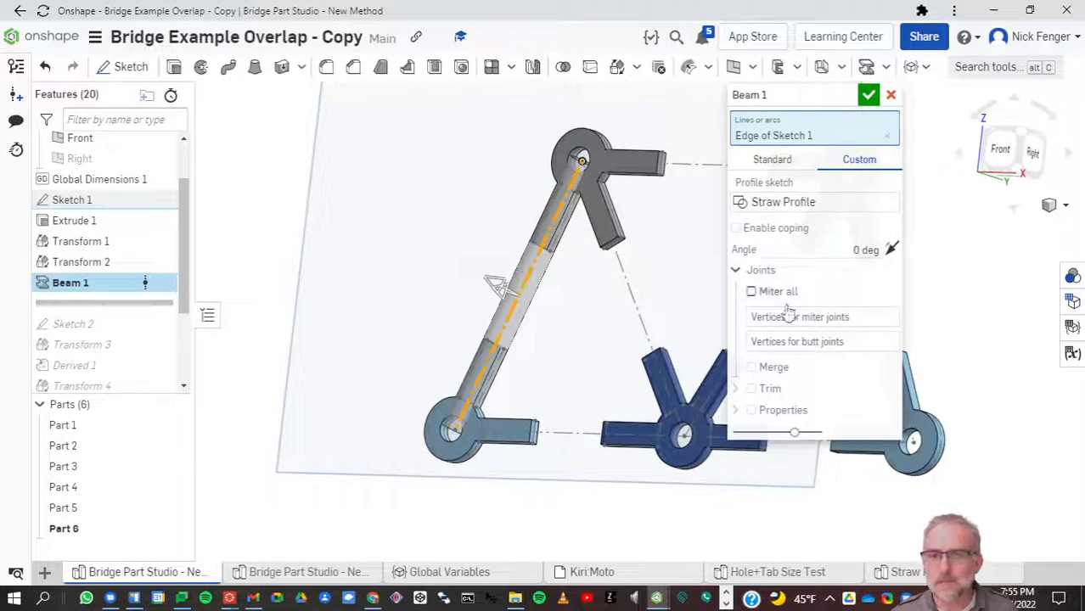
mouse_move(561, 303)
right_down()
mouse_move(541, 273)
mouse_move(604, 294)
mouse_move(601, 314)
right_up()
scroll(501, 235, up, 4)
mouse_move(526, 347)
right_down()
mouse_move(557, 341)
mouse_move(569, 323)
mouse_move(538, 317)
mouse_move(522, 334)
right_up()
scroll(522, 334, down, 3)
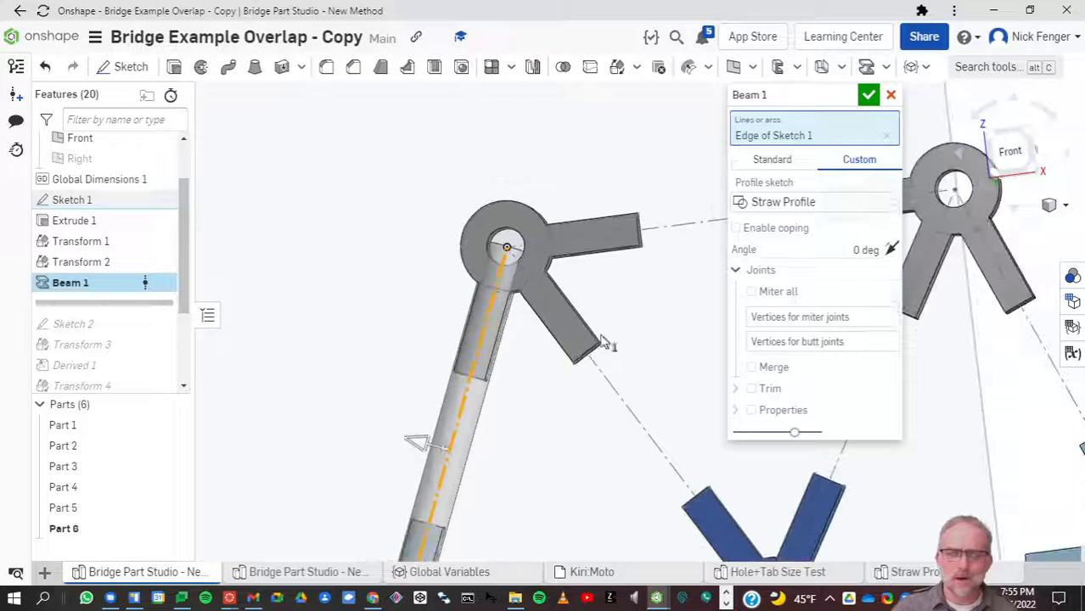
click(752, 390)
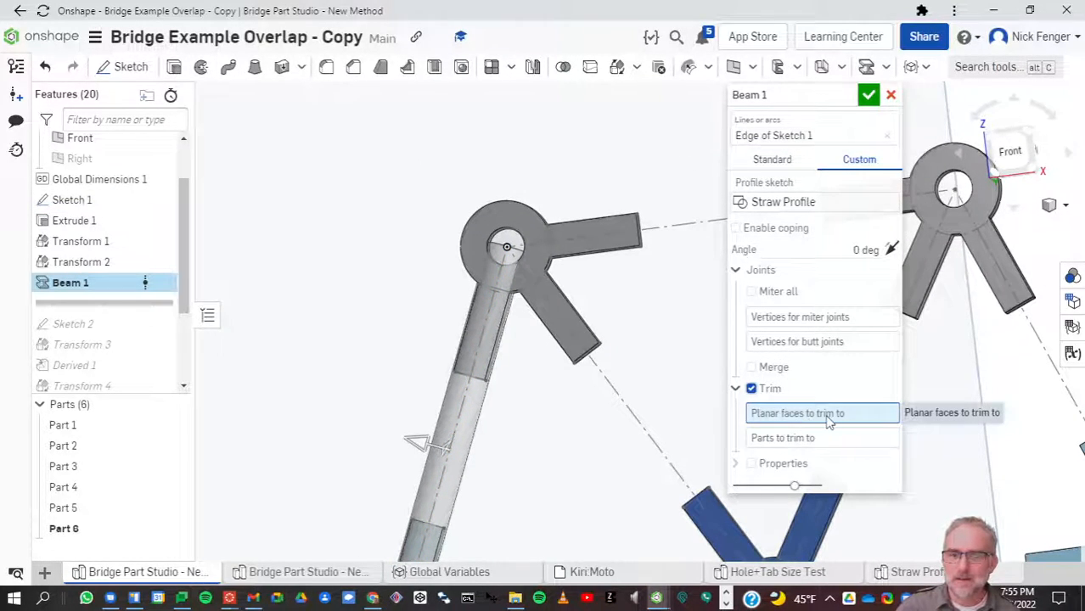
Step: Try to trim the straw beam to the upper-left and lower-left joint parts, and clear both part selections
click(797, 439)
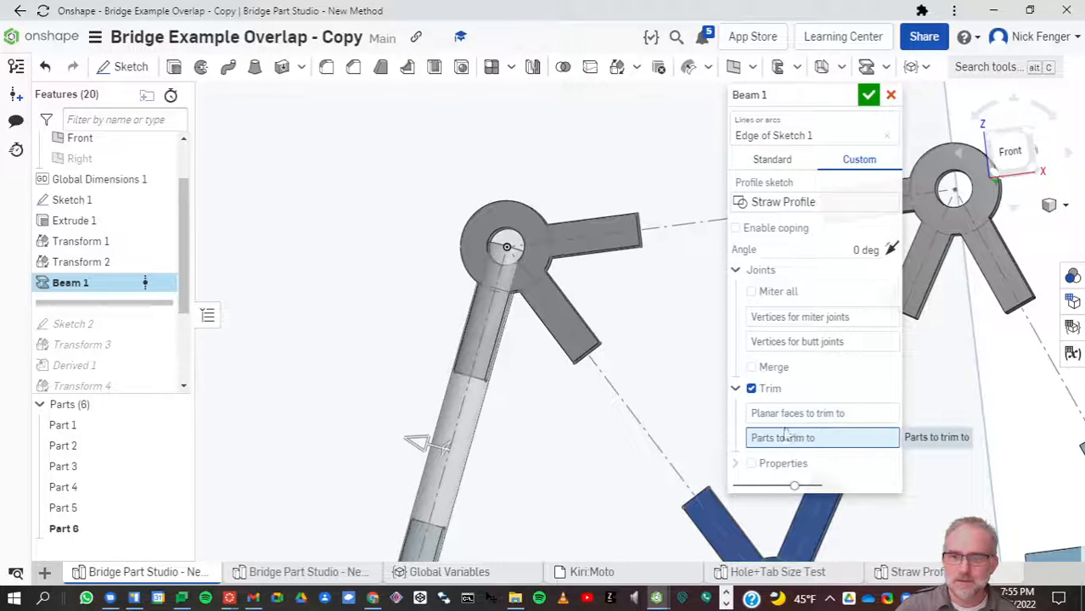
click(528, 266)
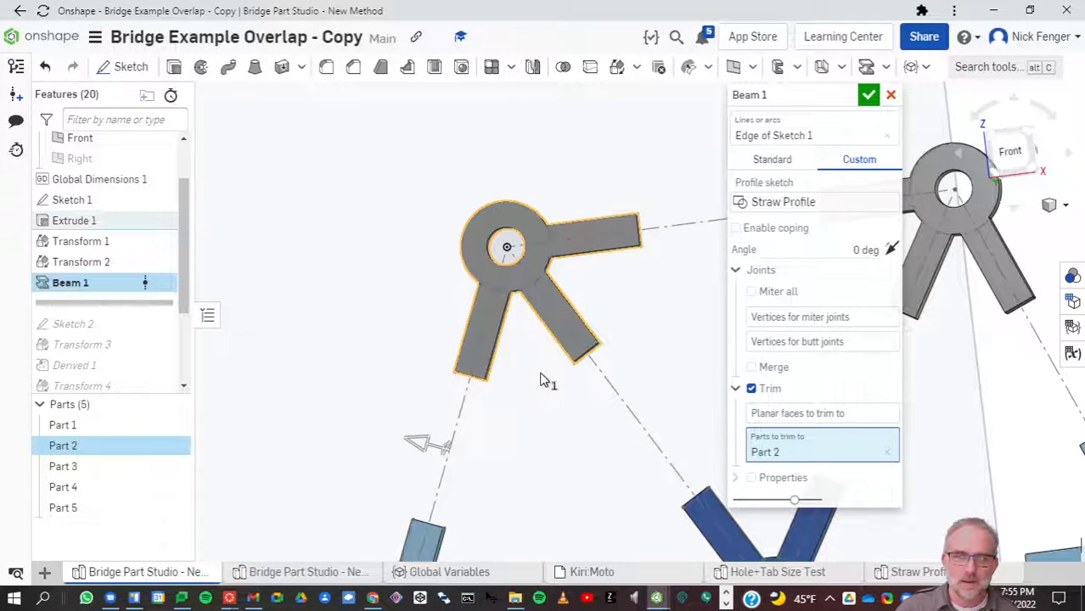
click(429, 543)
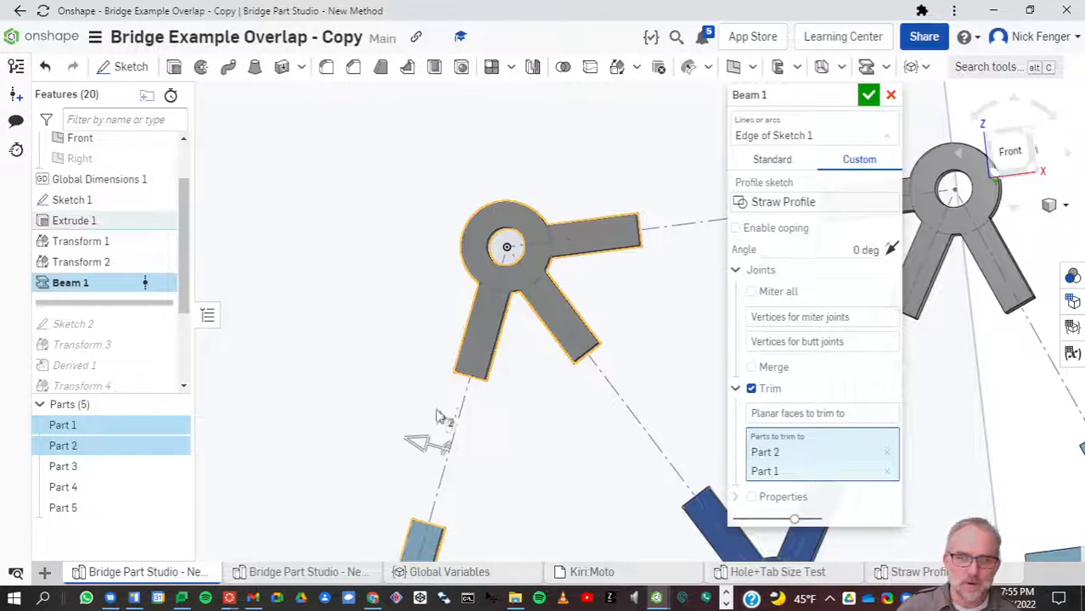
right_drag(534, 398, 475, 371)
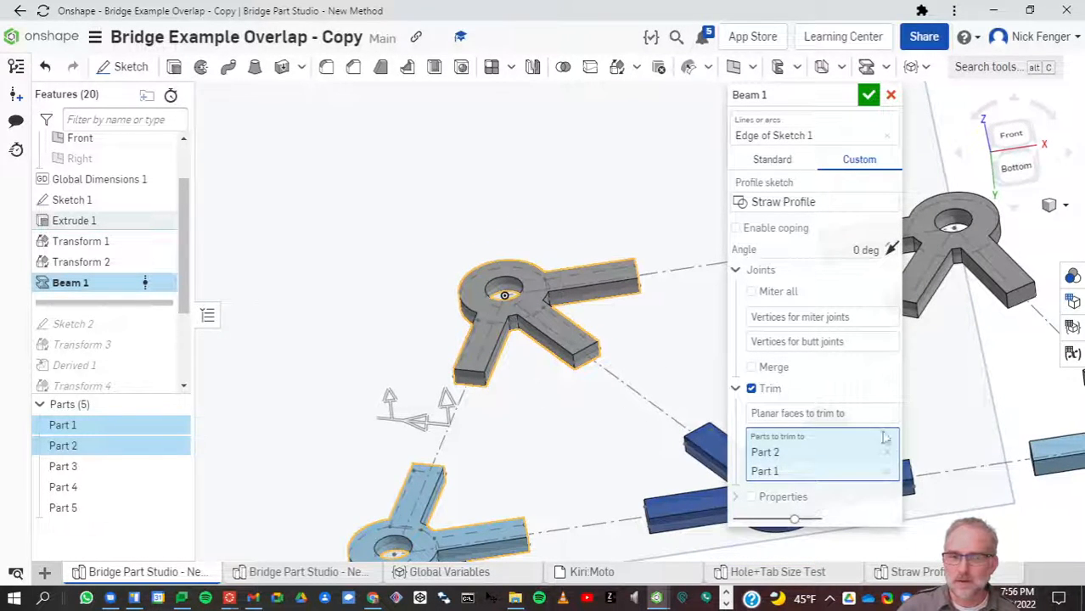
click(886, 471)
click(886, 453)
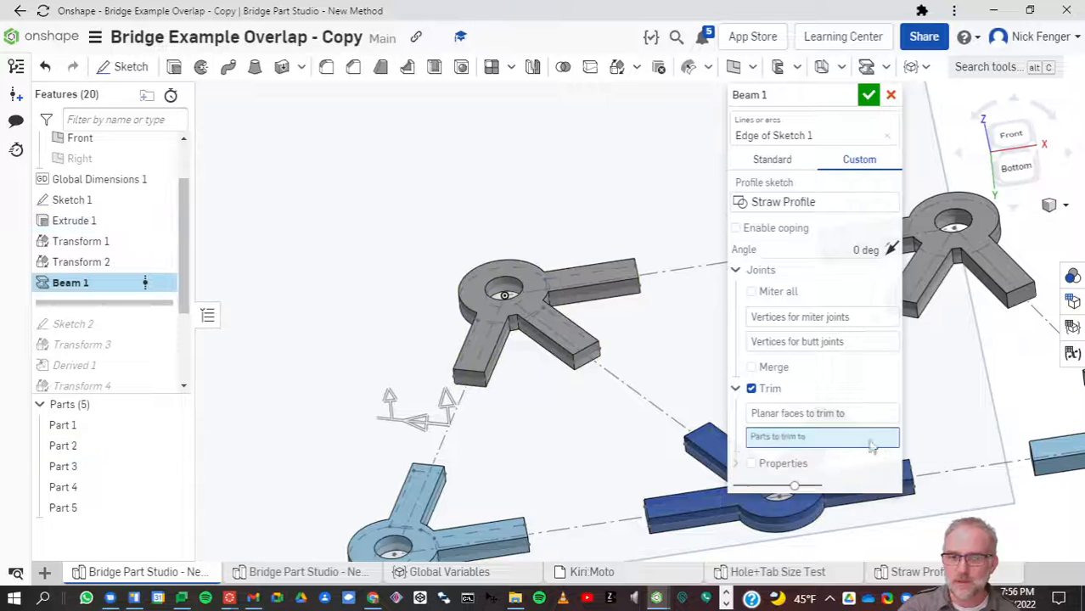
Step: Trim the left outer beam to the planar end faces of the joint tabs at both of its ends
click(787, 414)
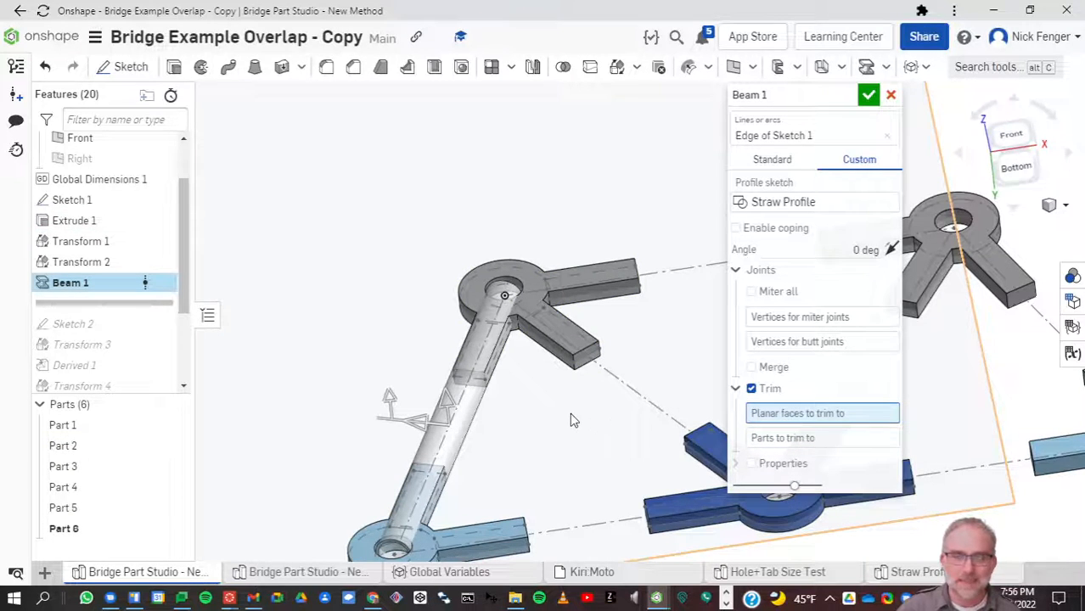
scroll(570, 413, up, 5)
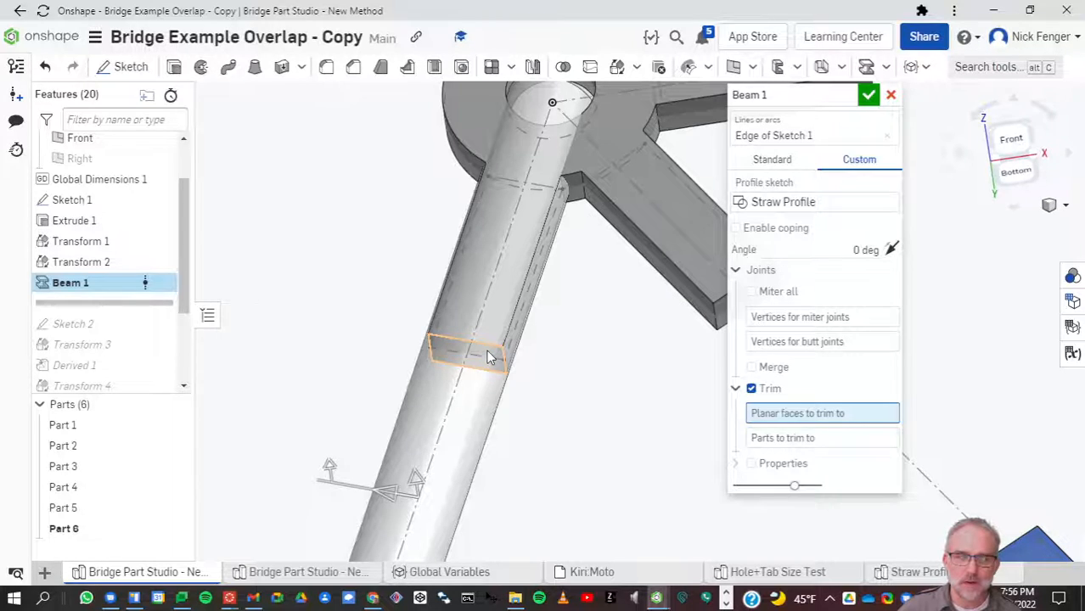
click(489, 358)
scroll(605, 419, down, 3)
right_drag(605, 419, 488, 357)
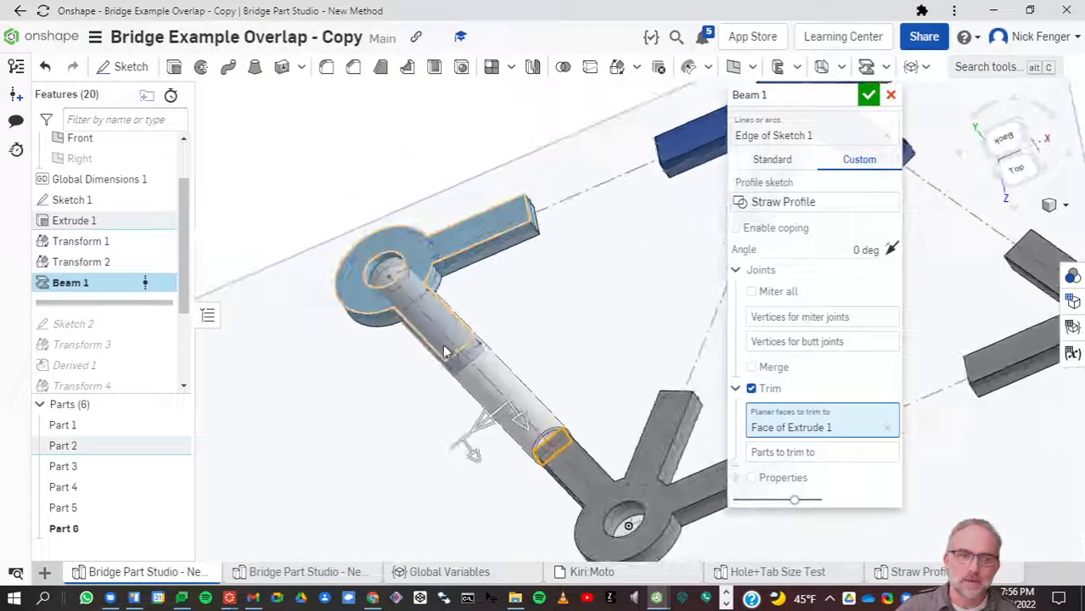
click(475, 361)
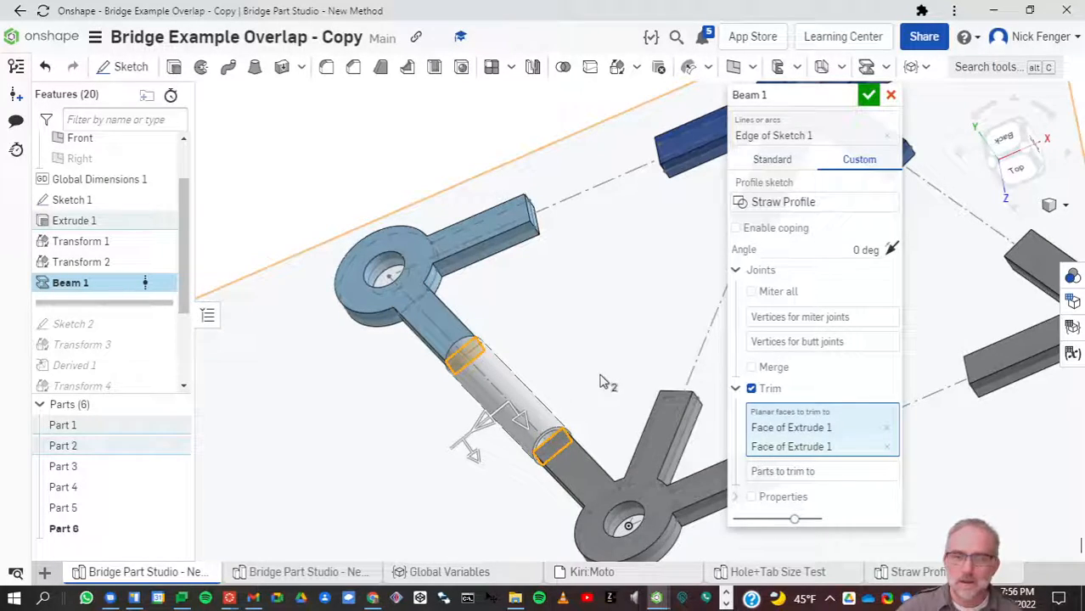
Step: Add the truss's remaining top, bottom and diagonal Sketch 1 construction lines to the beam
right_drag(599, 382, 989, 294)
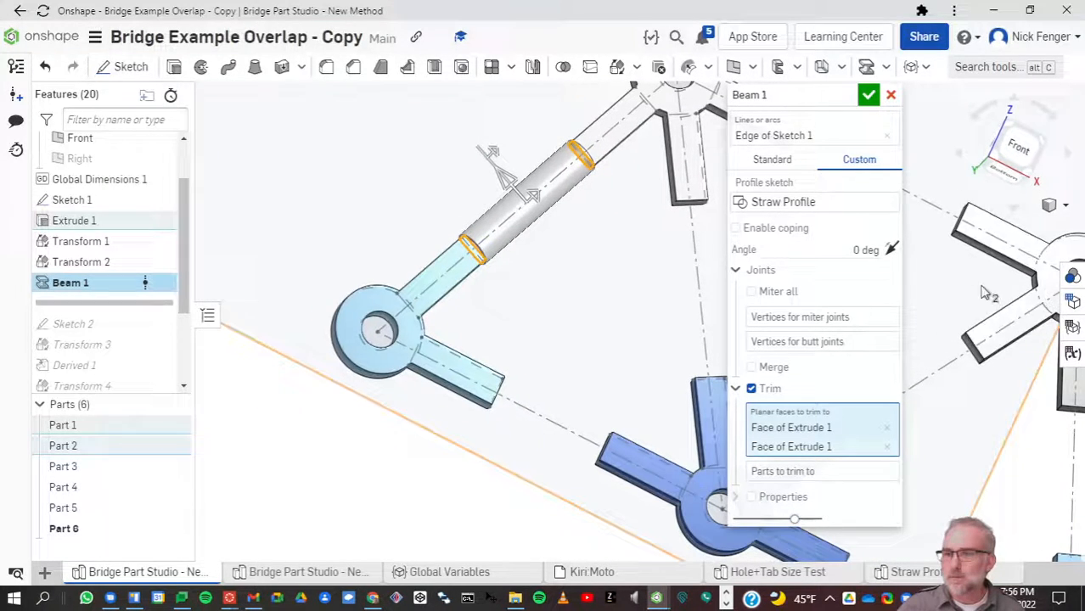
click(1024, 153)
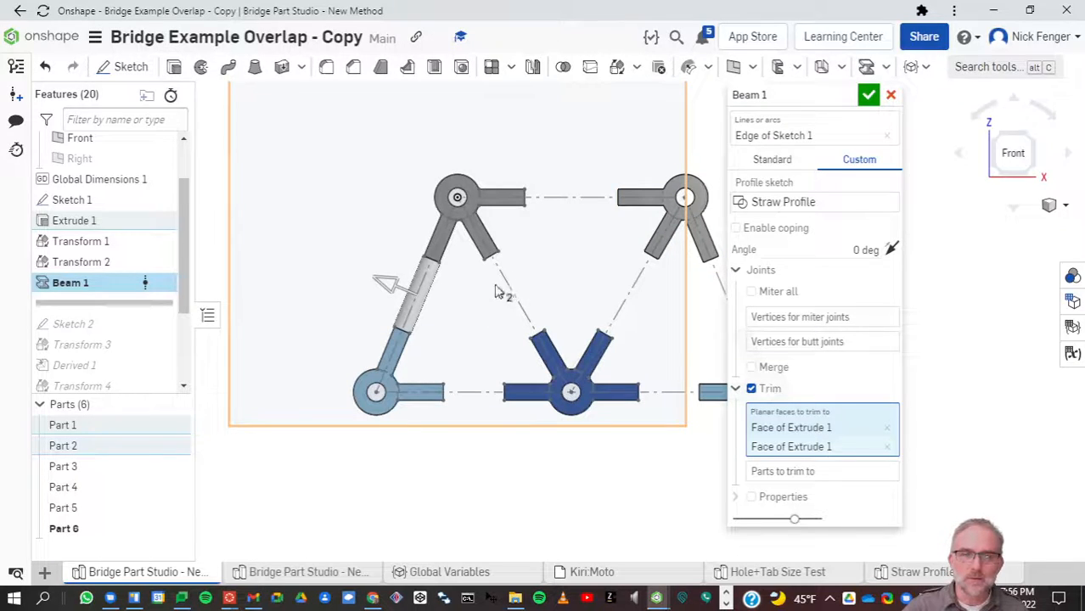
click(785, 138)
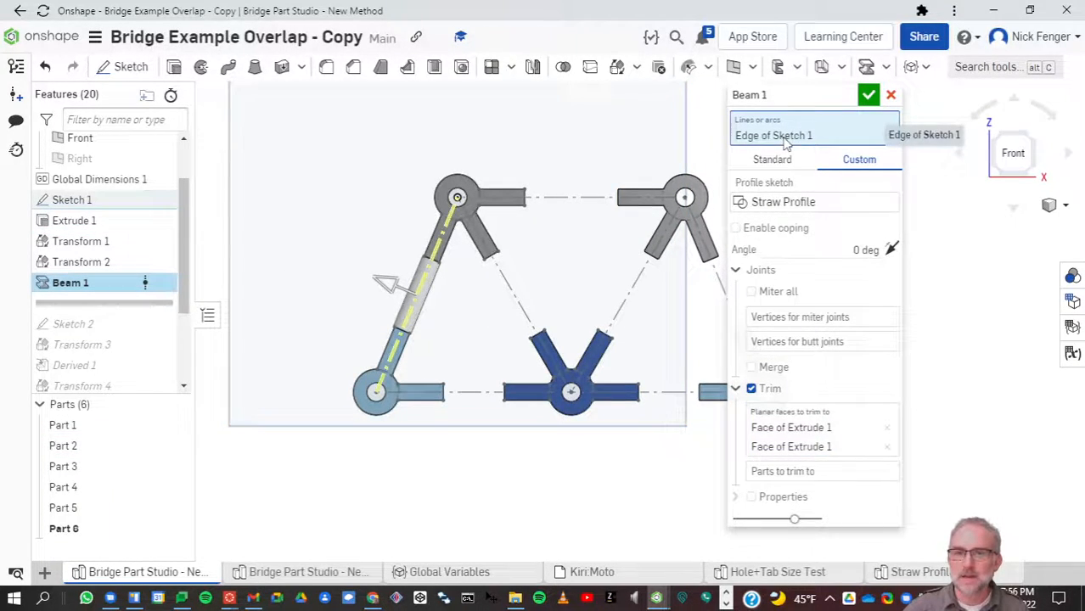
click(578, 205)
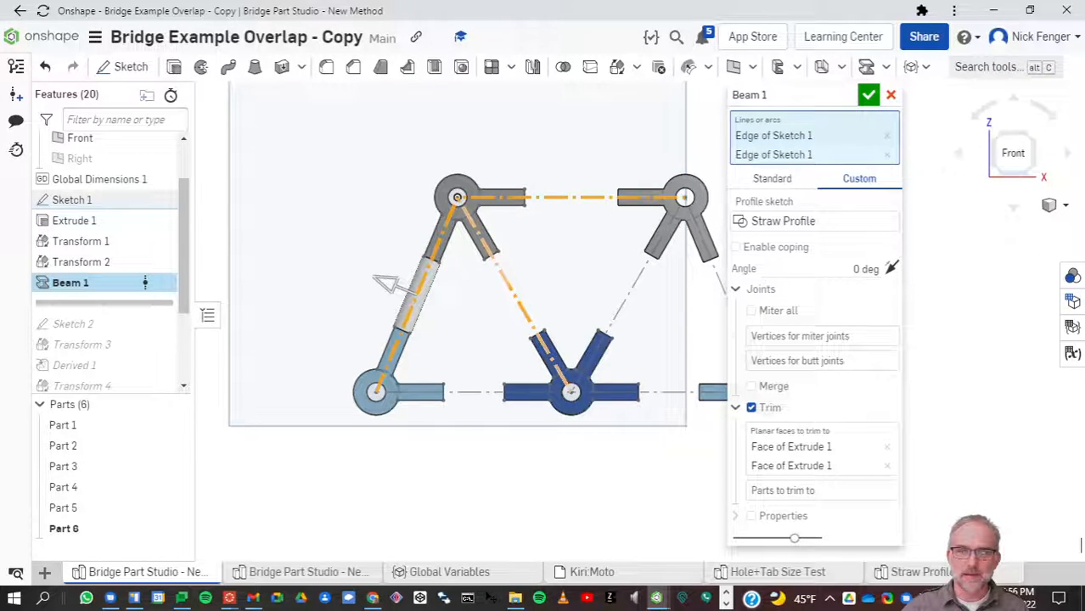
click(524, 326)
click(465, 393)
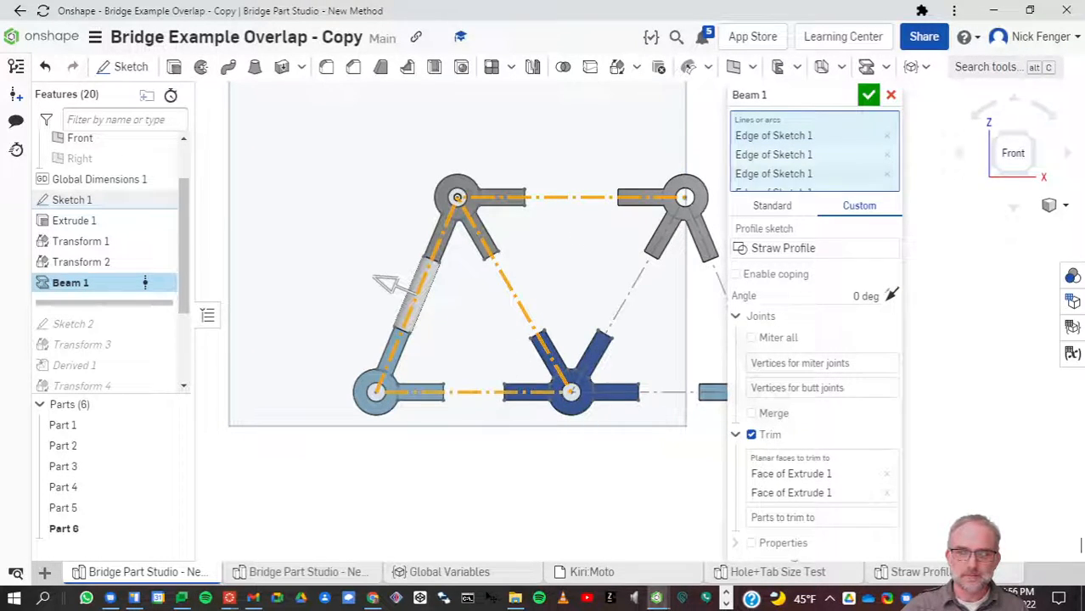
click(659, 393)
click(705, 290)
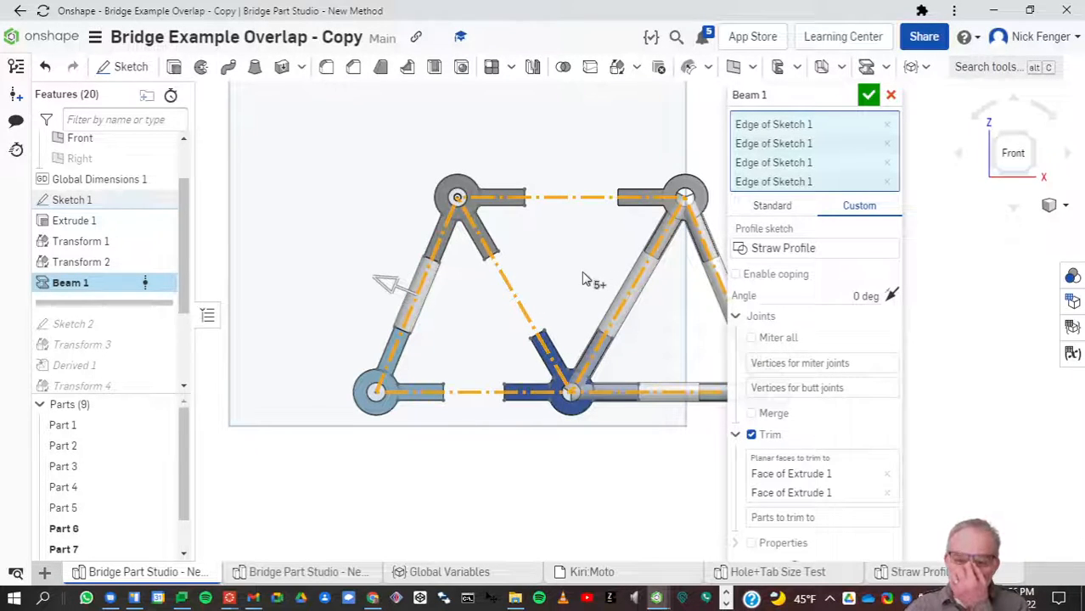
Step: Trim the left inner diagonal beam to the tab end faces of the upper-left and bottom-centre joints
click(798, 482)
right_drag(473, 313, 562, 389)
scroll(440, 267, up, 5)
click(440, 267)
click(524, 406)
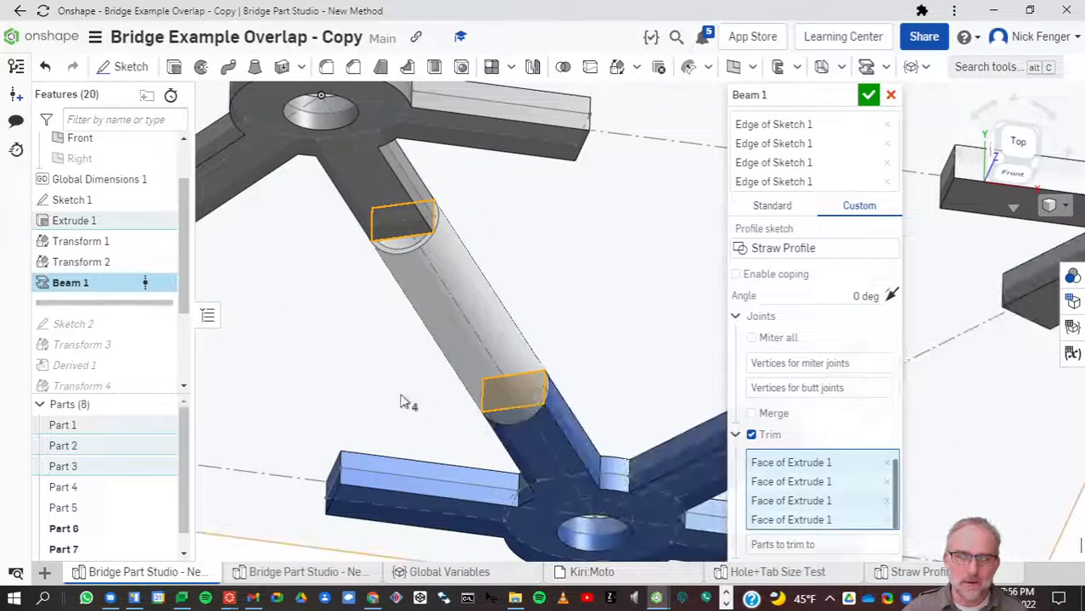
Step: Trim the bottom-left horizontal beam to the facing tab end faces of the lower-left and bottom-centre joints
right_drag(379, 397, 431, 338)
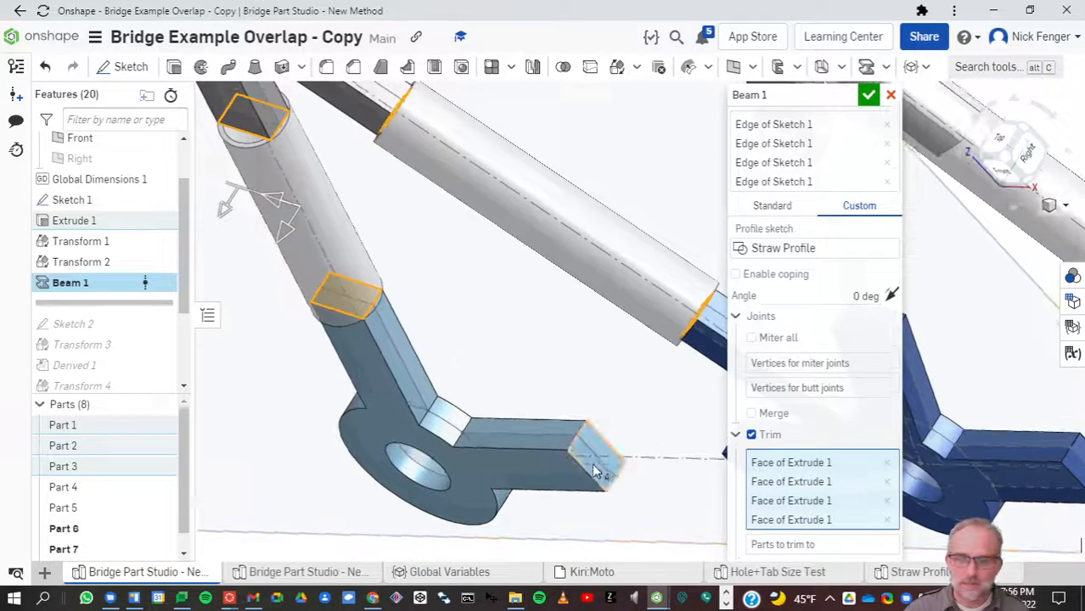
right_drag(637, 412, 519, 456)
scroll(552, 387, down, 5)
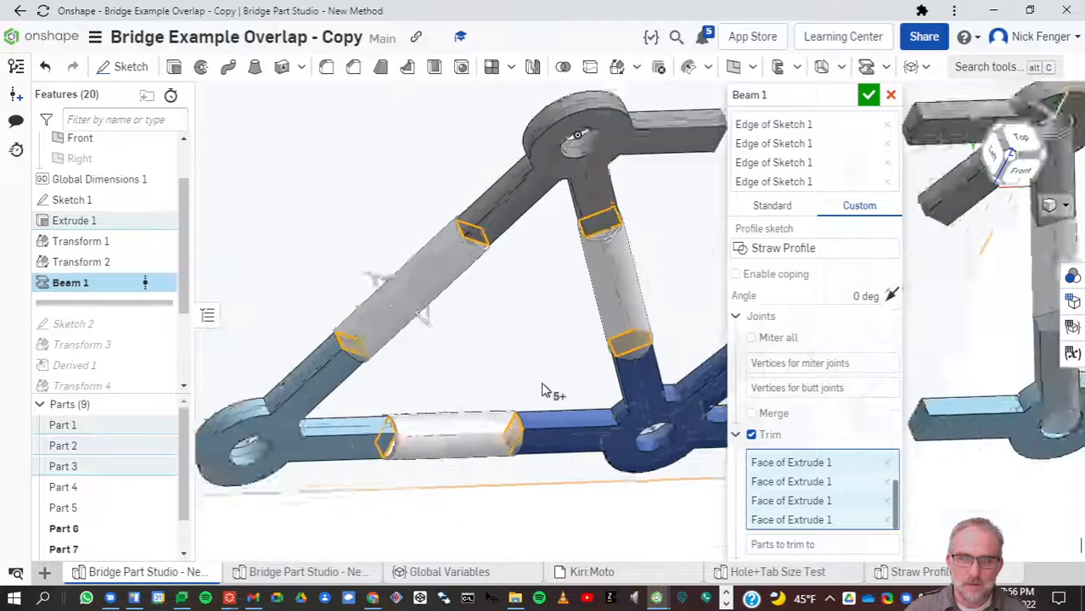
Step: Trim the right inner diagonal beam to the facing tab end faces of the bottom-centre and upper-right joints
scroll(637, 324, up, 3)
middle_drag(649, 323, 407, 333)
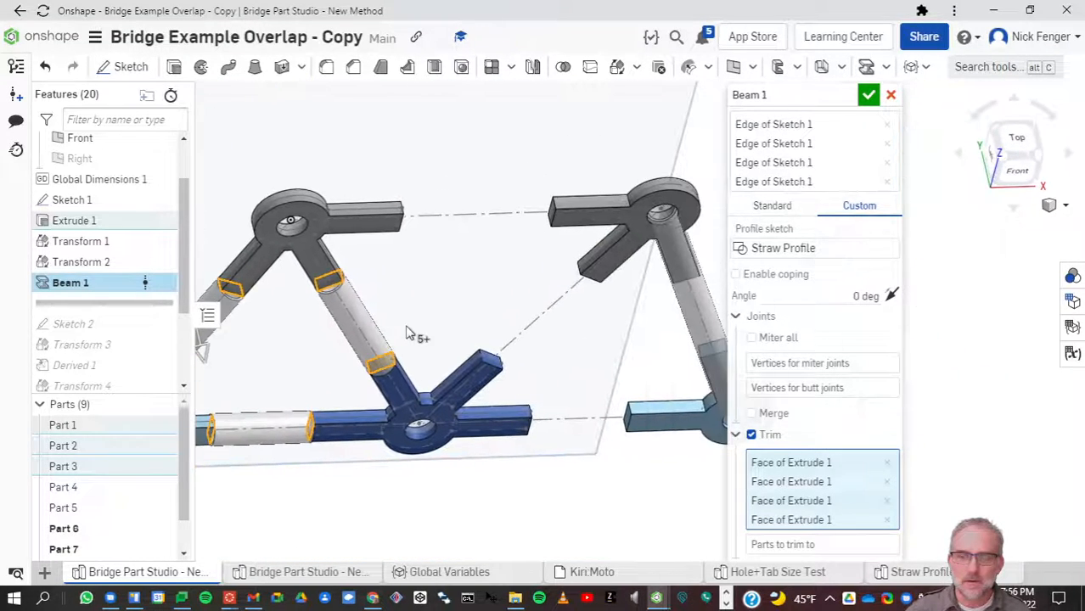
scroll(494, 364, up, 4)
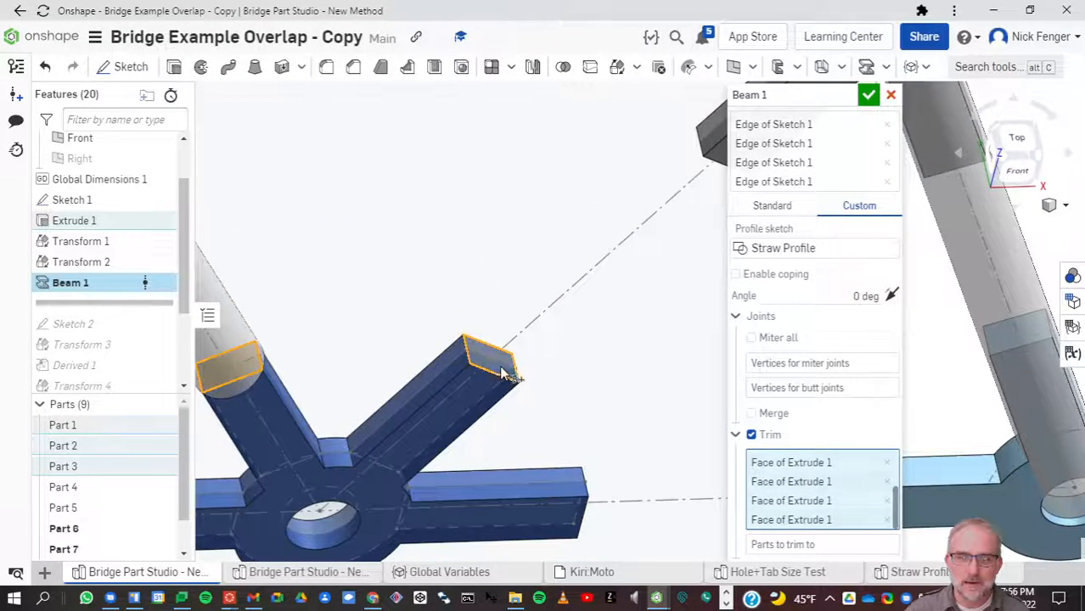
right_drag(567, 393, 610, 266)
click(610, 266)
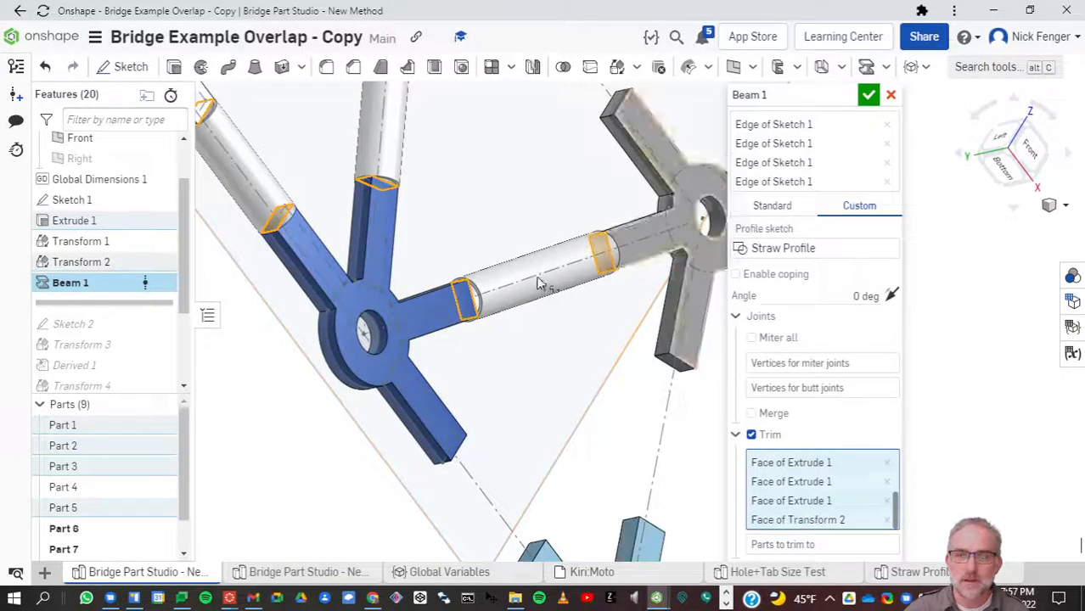
scroll(514, 274, down, 2)
scroll(515, 350, down, 1)
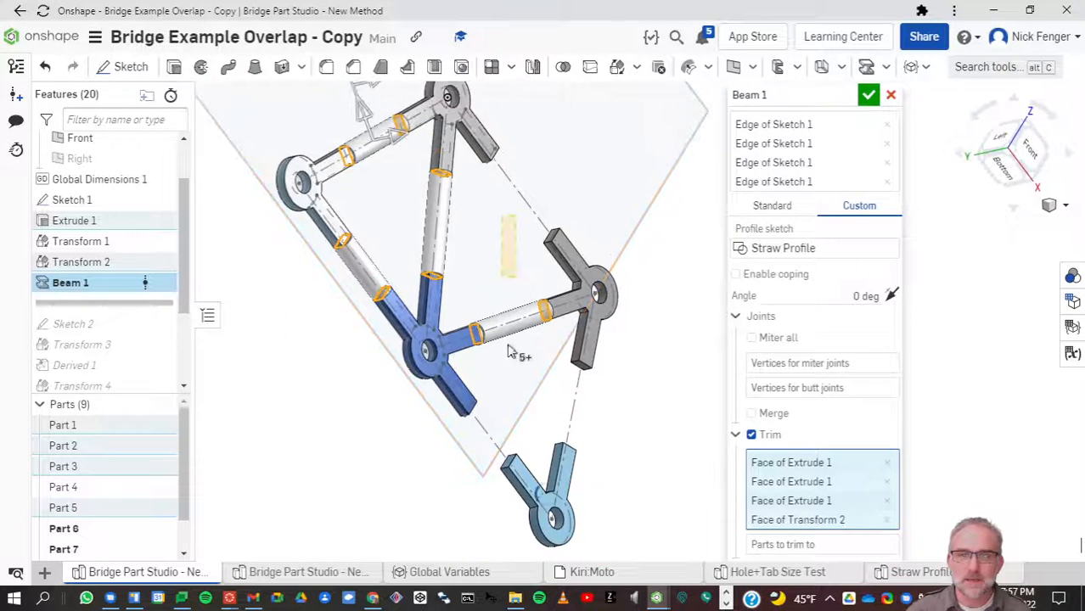
Step: Trim the top horizontal beam to the facing tab end faces of both upper joints, and remove the Front plane from the trim selection
click(515, 351)
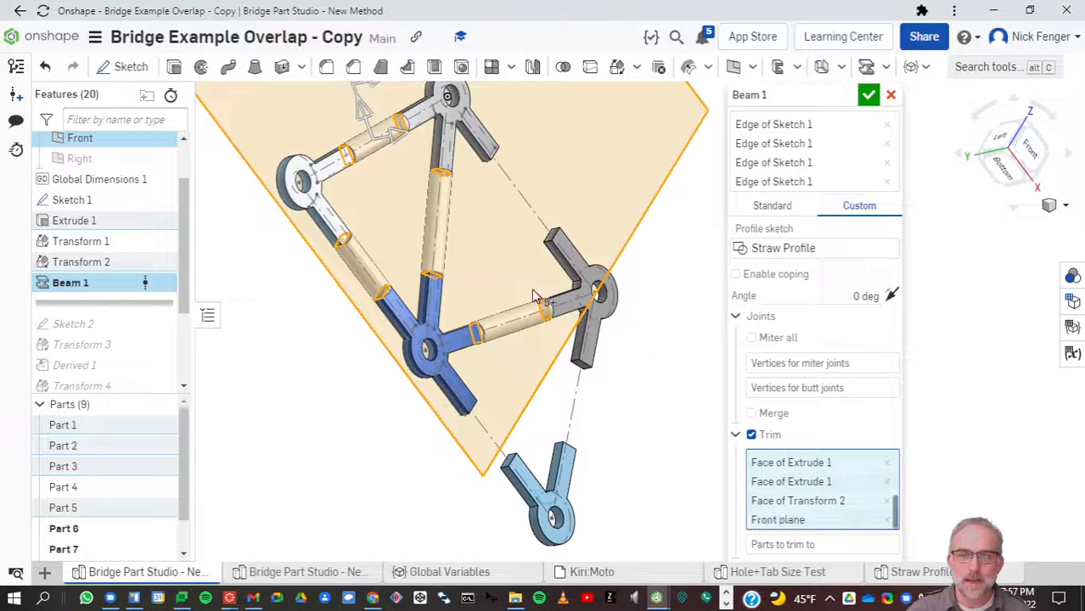
click(550, 244)
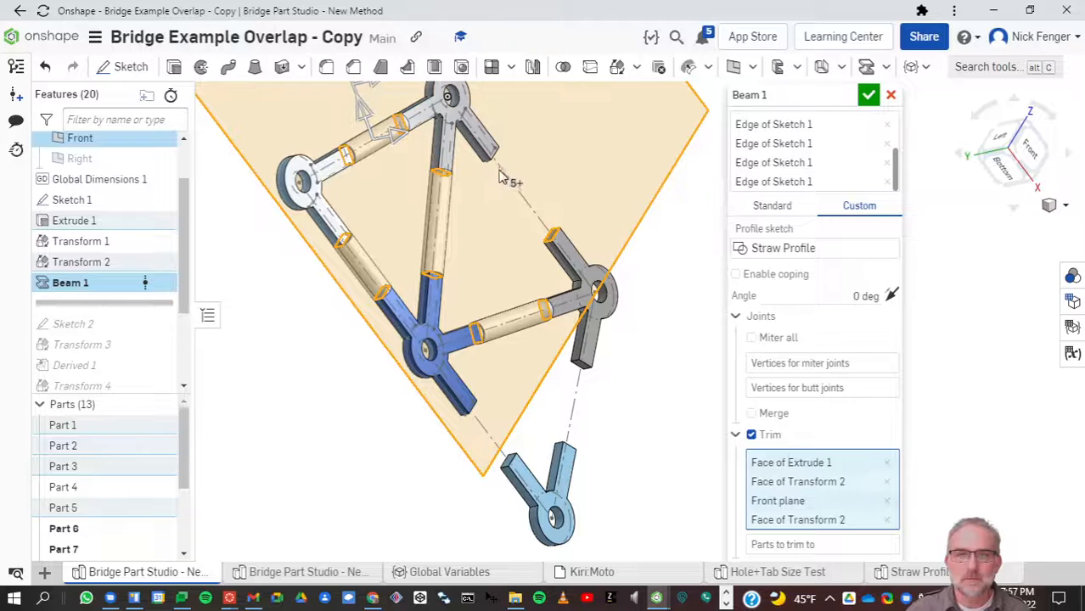
right_drag(493, 181, 460, 165)
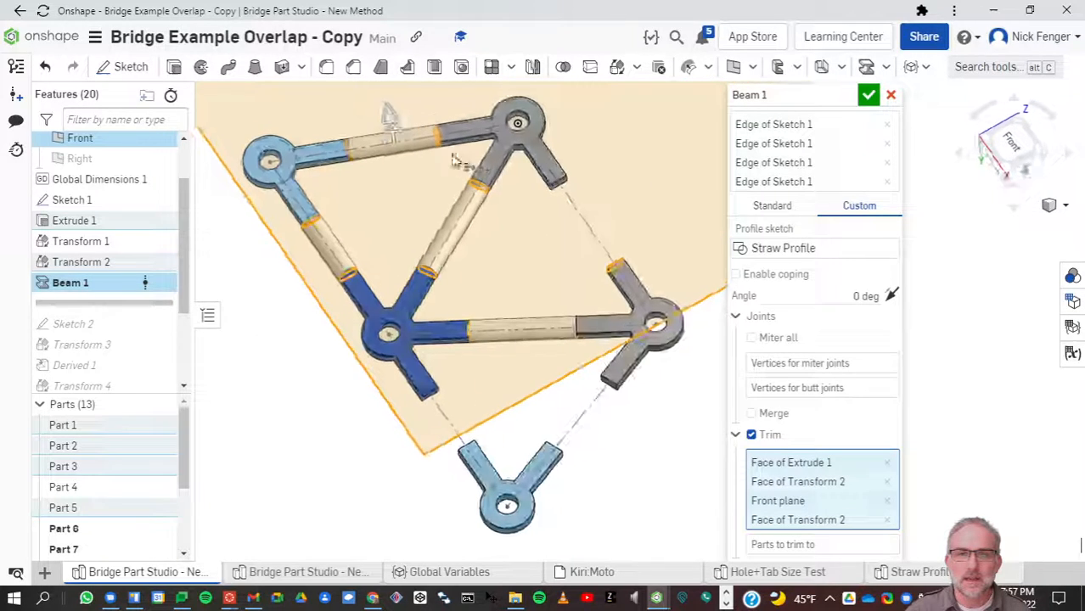
click(560, 190)
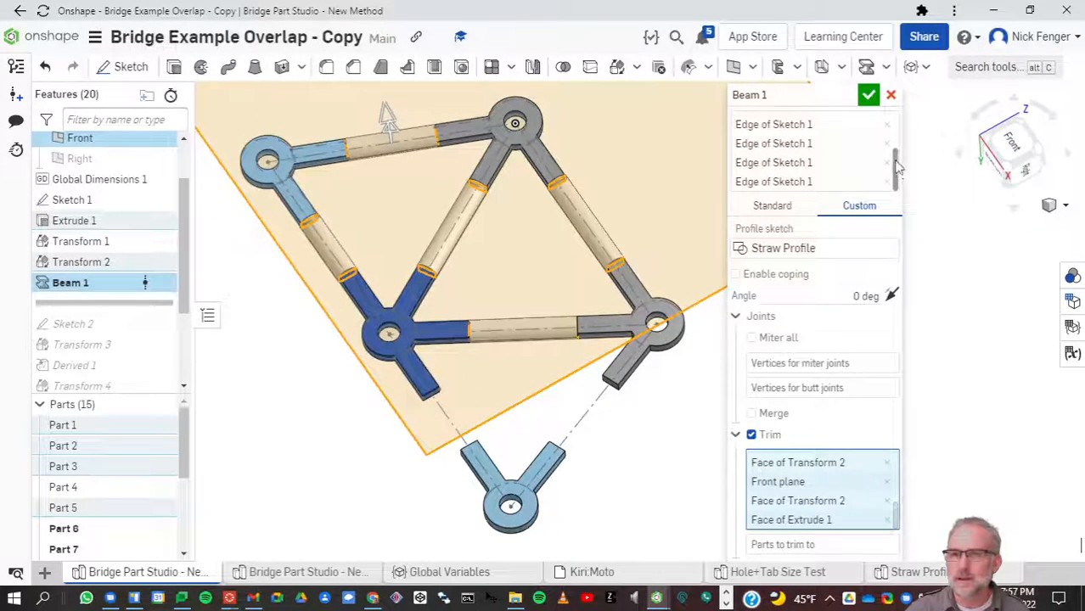
scroll(883, 166, up, 1)
scroll(866, 179, down, 1)
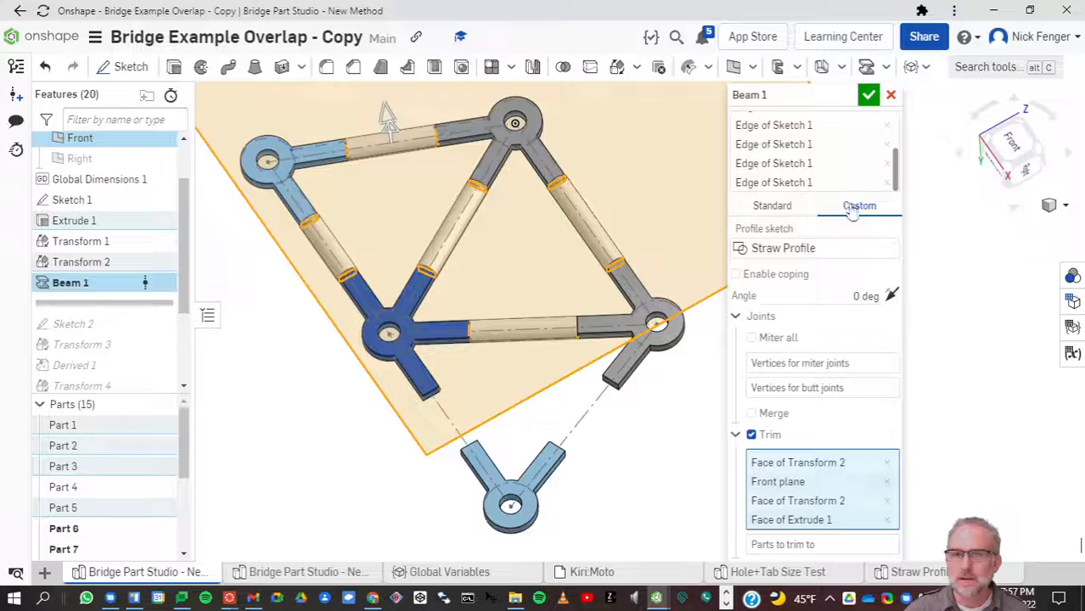
click(518, 397)
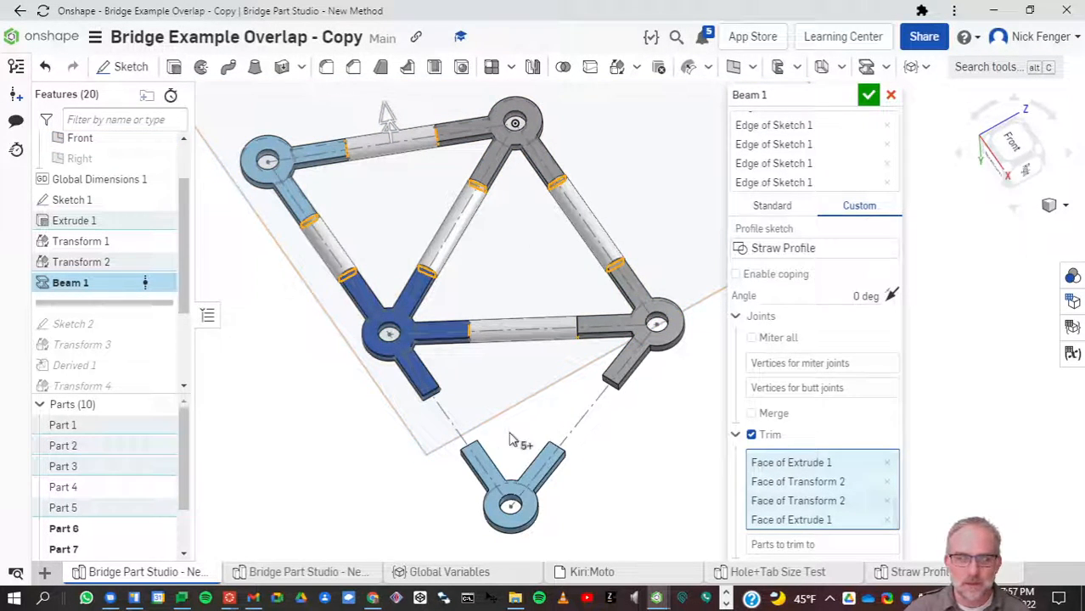
Step: Trim the bottom-right horizontal beam to the facing tab end faces of the bottom-centre and lower-right joints
scroll(440, 406, up, 5)
click(430, 387)
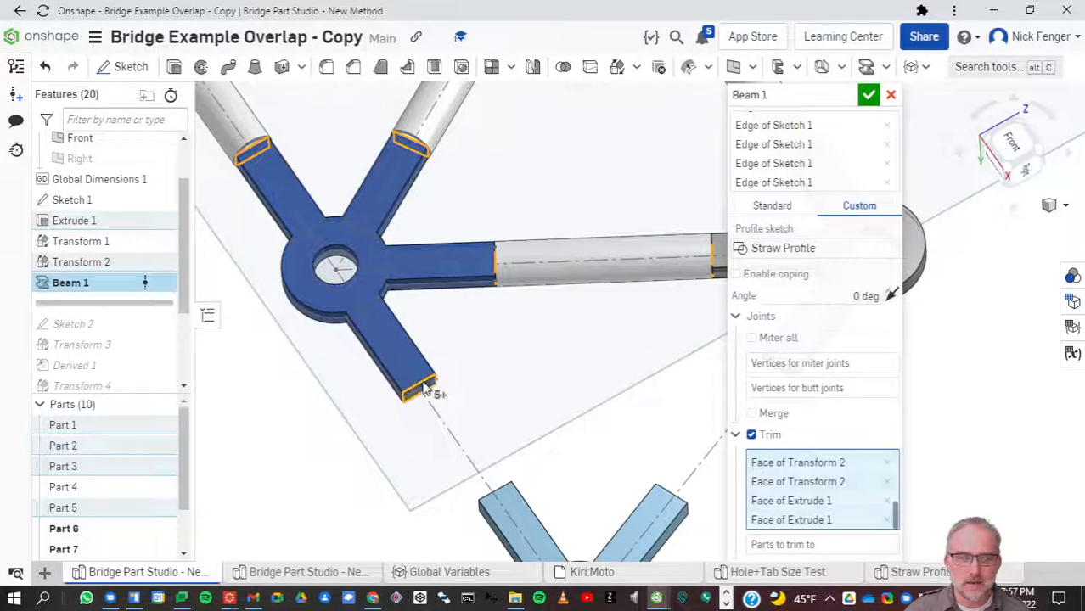
right_drag(569, 446, 468, 420)
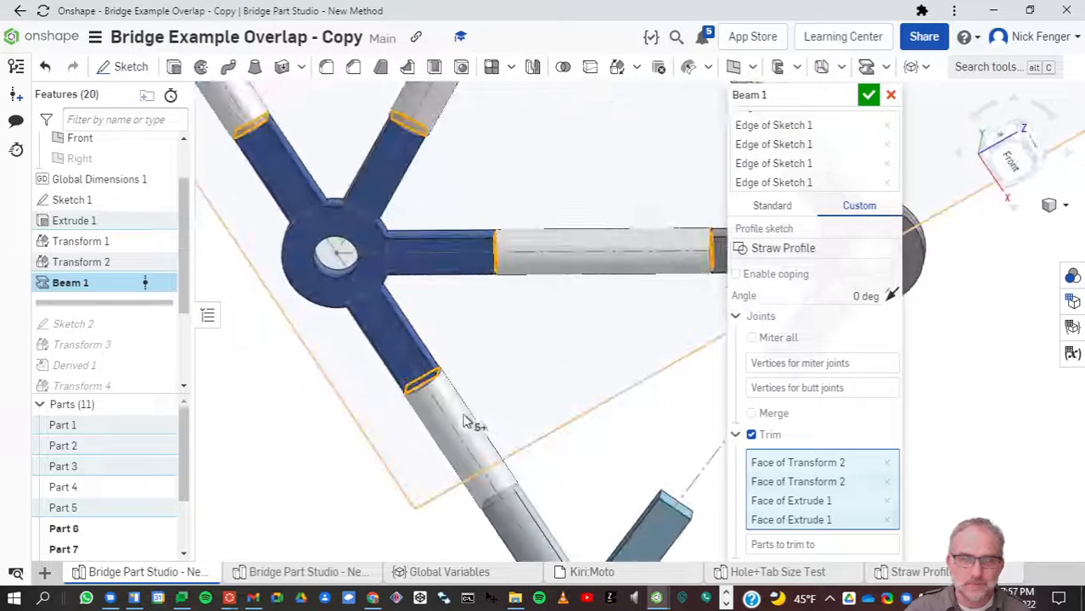
right_drag(508, 497, 597, 502)
click(491, 472)
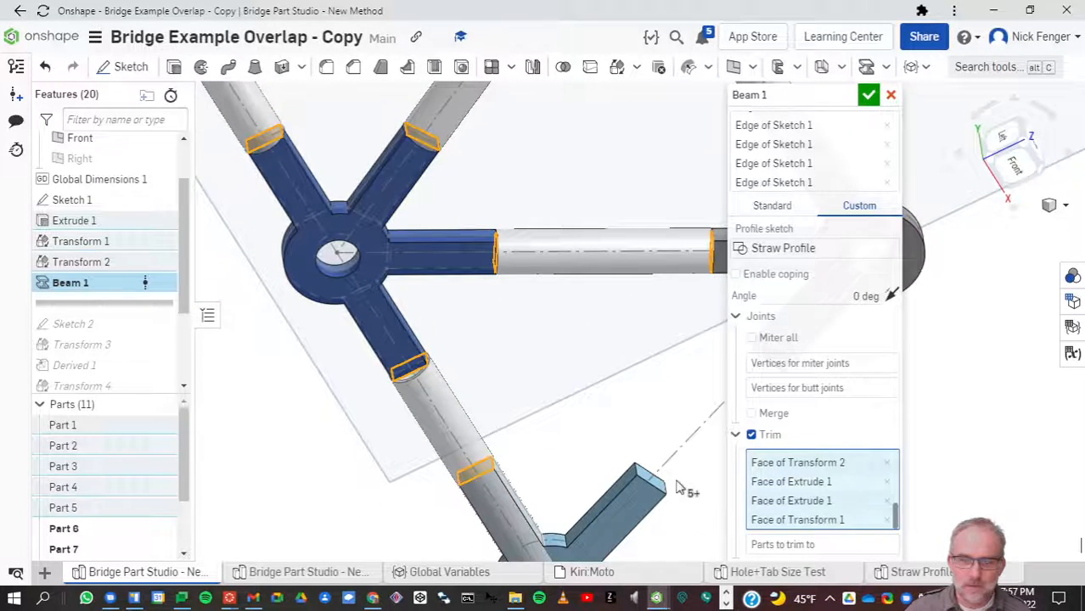
Step: Trim the right outer beam to the tab end faces of the lower-right and upper-right joints, and finish the beam feature
click(655, 483)
right_drag(608, 442, 422, 516)
click(597, 351)
scroll(606, 353, down, 3)
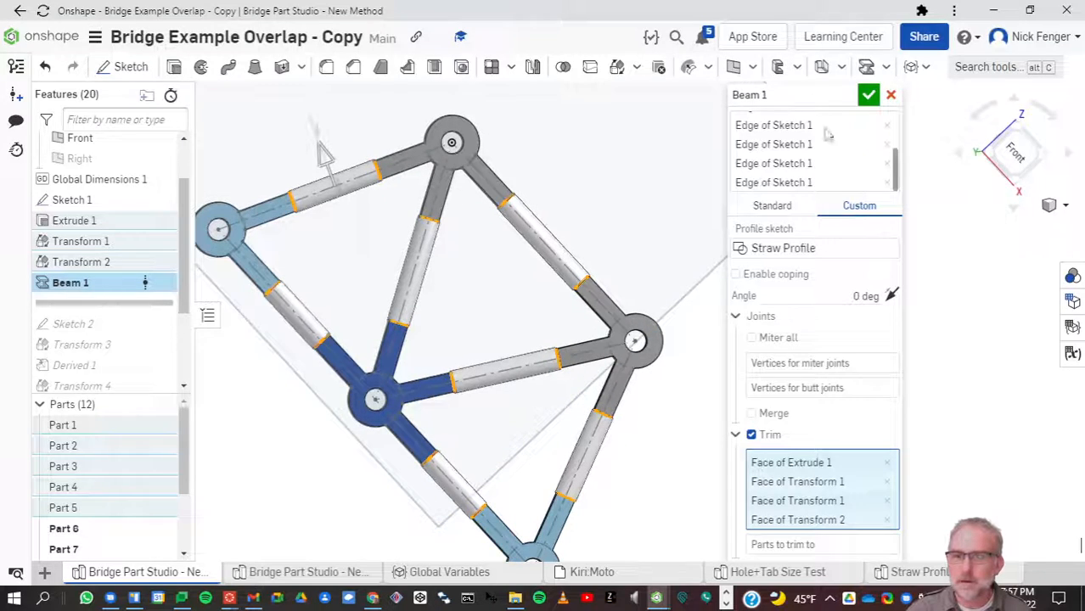
click(868, 95)
right_drag(766, 421, 766, 391)
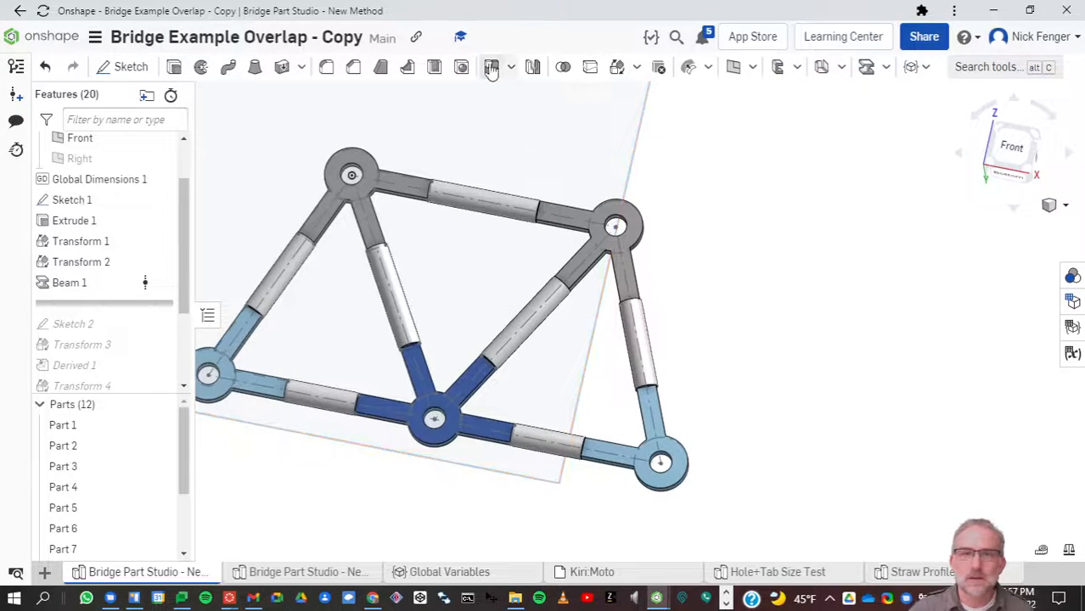
Step: Start a Boolean union with the lower-left, upper-left and bottom-centre joints and the left outer, top, left inner diagonal and bottom-left beams
click(563, 67)
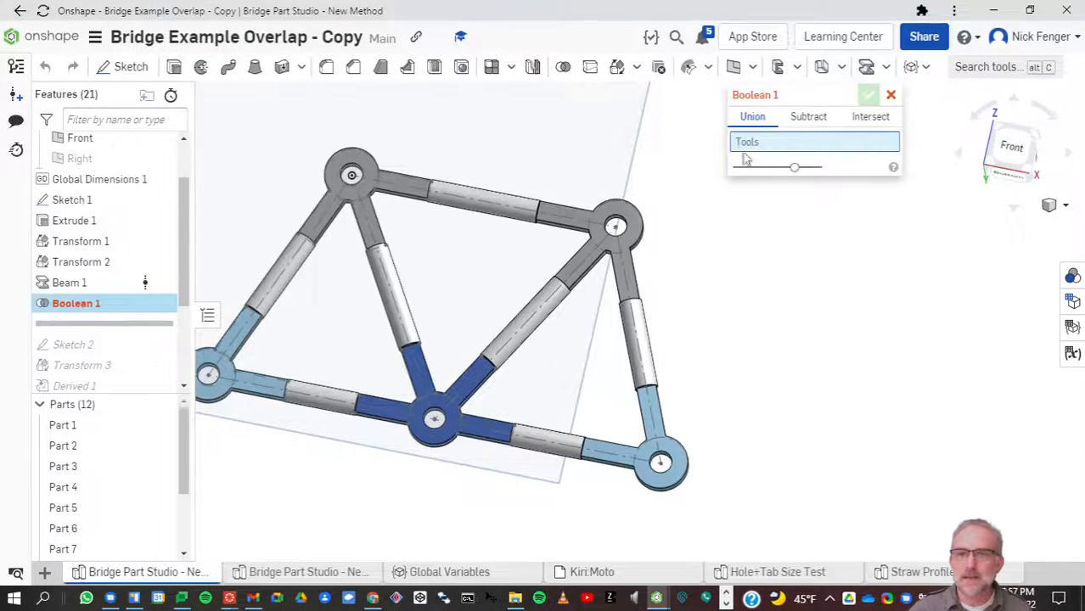
middle_drag(440, 331, 503, 295)
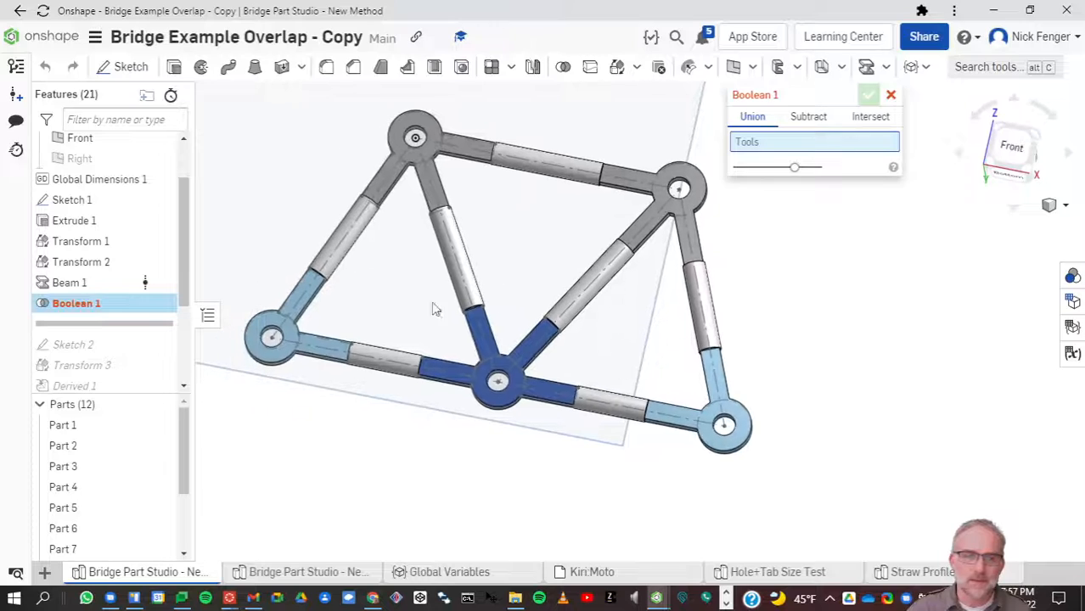
click(331, 248)
click(334, 249)
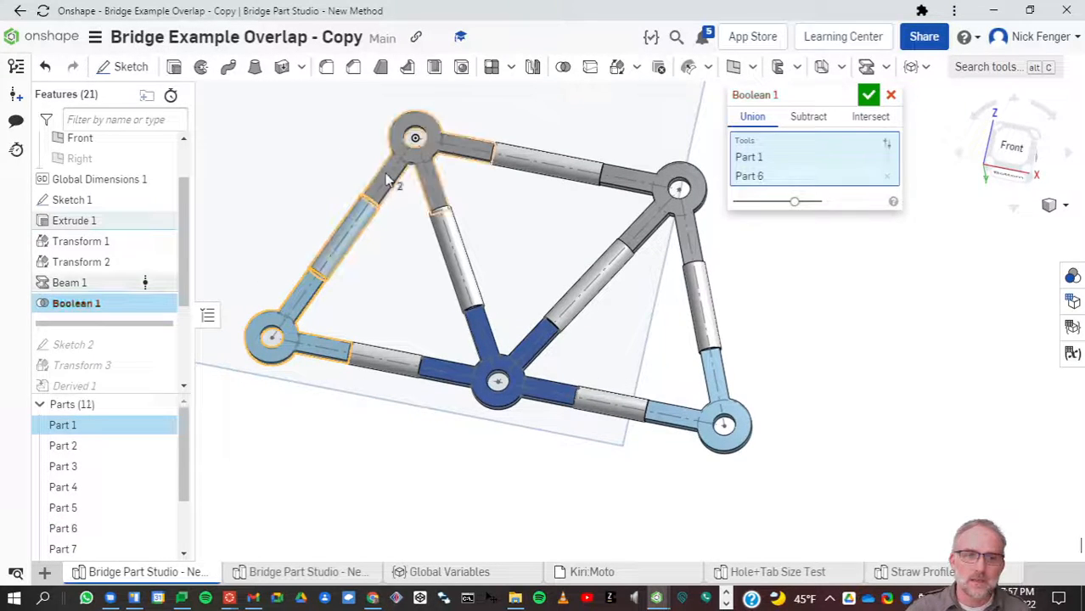
click(461, 149)
click(521, 157)
click(463, 289)
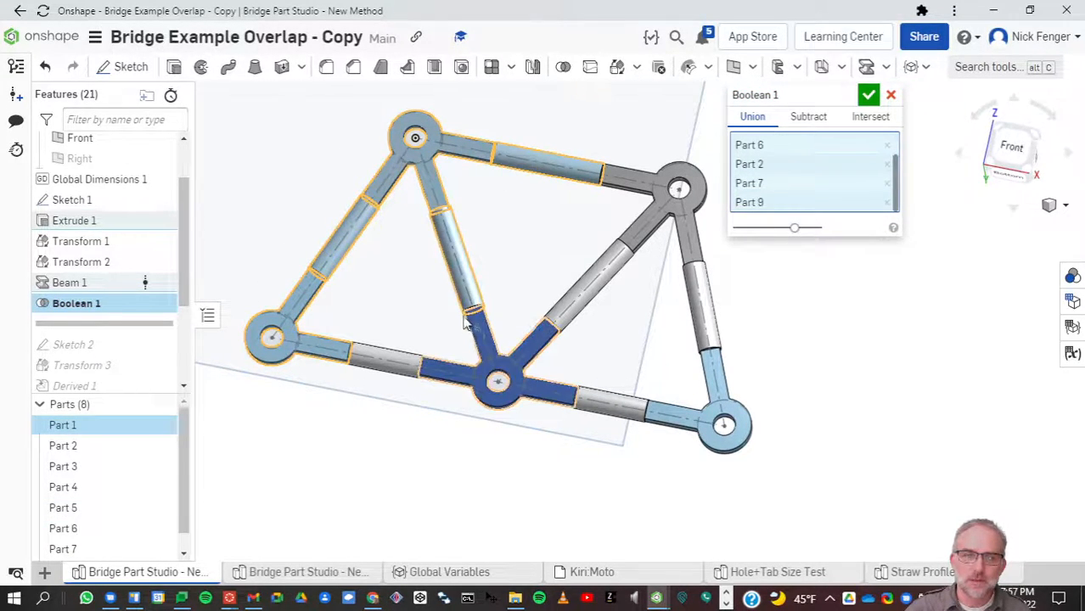
click(444, 374)
click(444, 375)
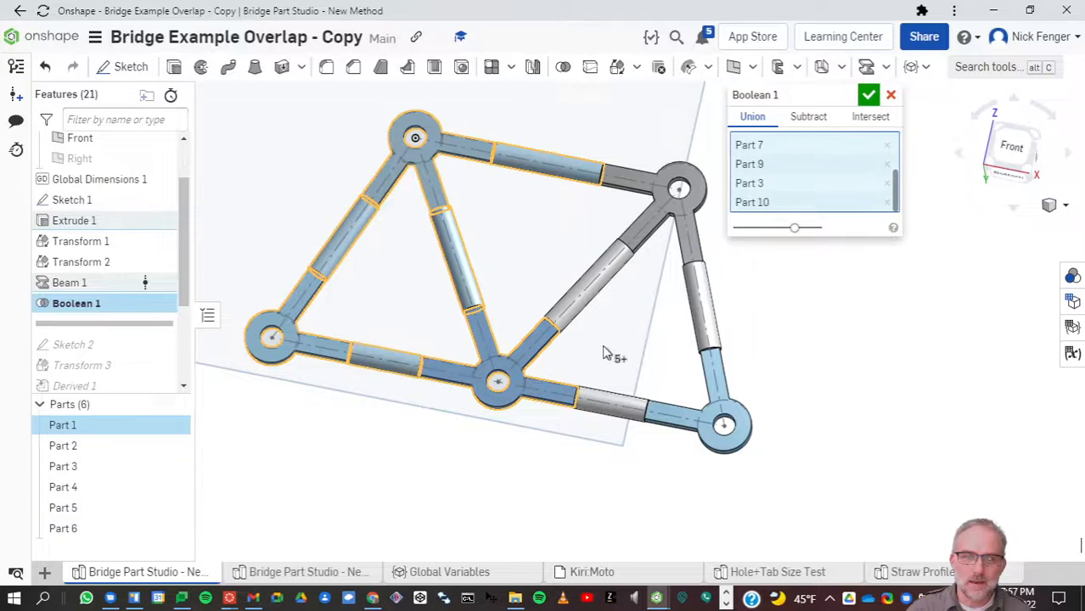
Step: Add the remaining beams and the upper-right and lower-right joints to the union, and complete it to merge the truss into one part
click(620, 415)
click(597, 296)
click(662, 240)
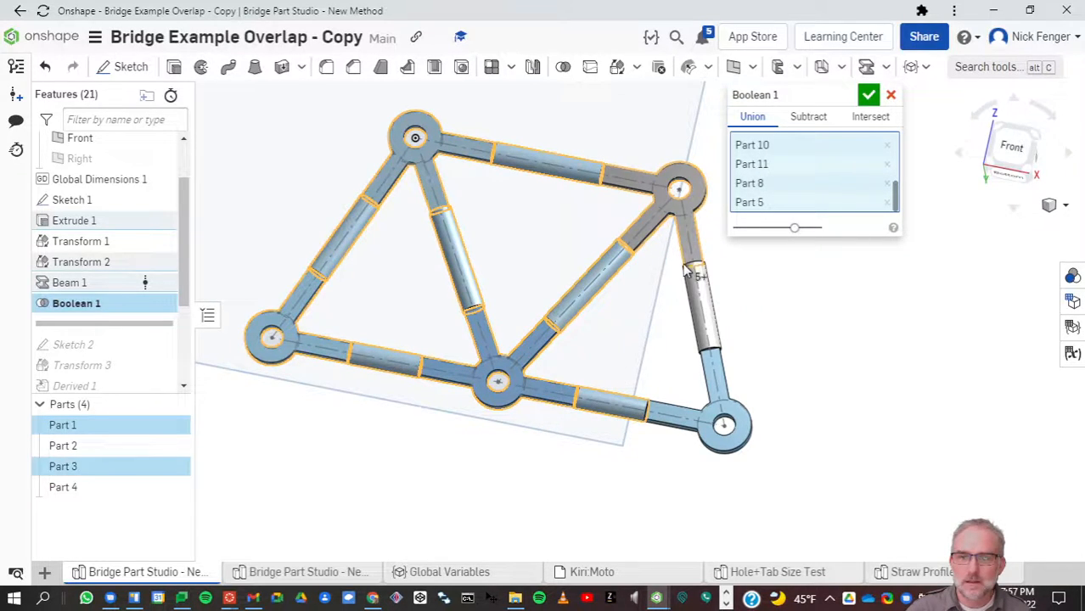
click(706, 314)
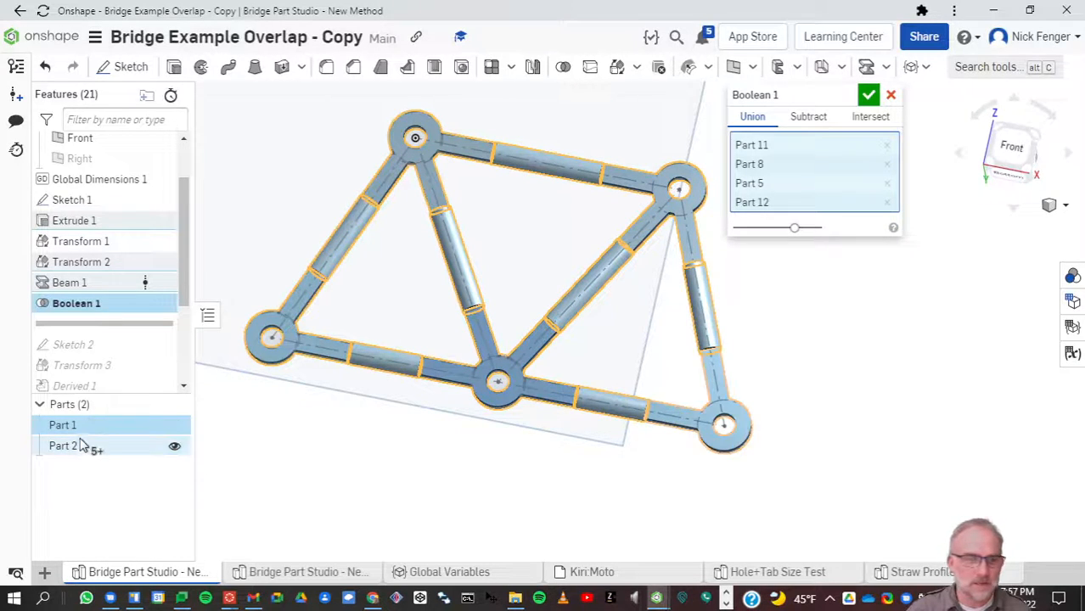
click(716, 418)
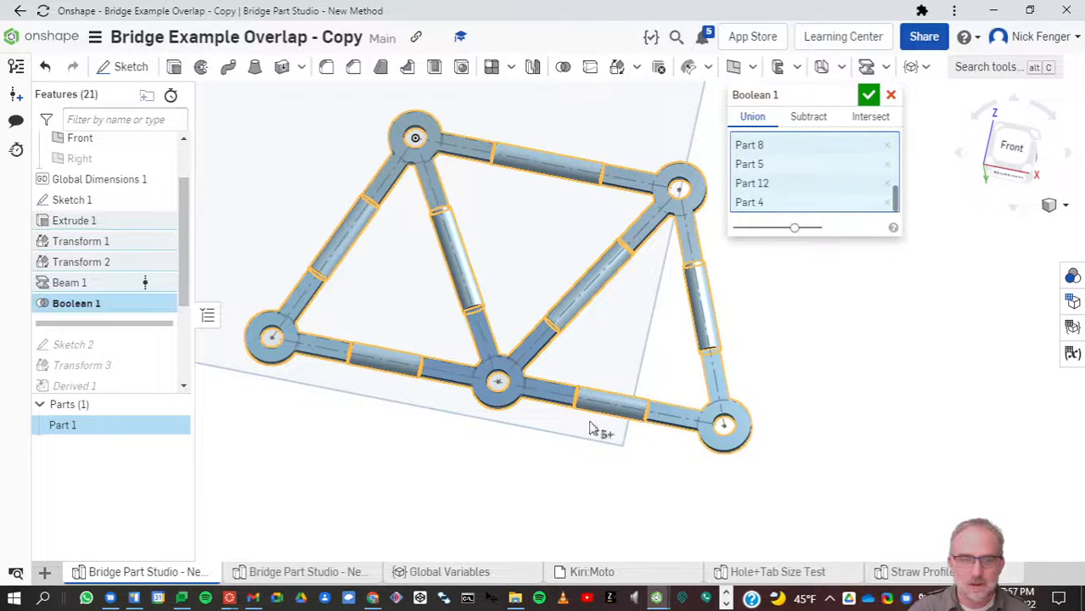
click(868, 95)
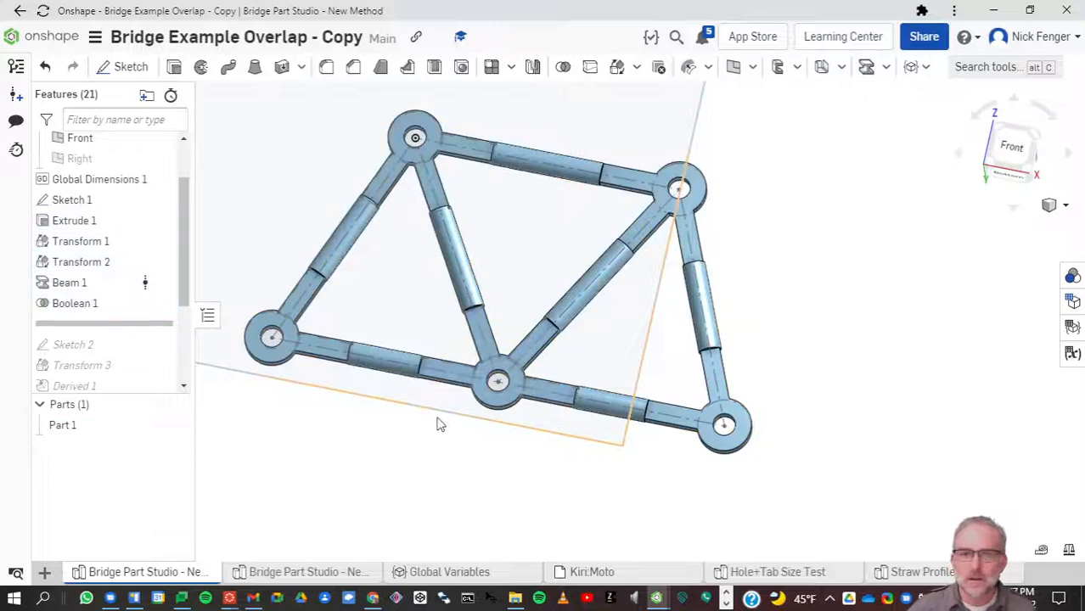
Step: Open Sketch 1 for editing to change the truss dimensions
right_drag(465, 449, 491, 469)
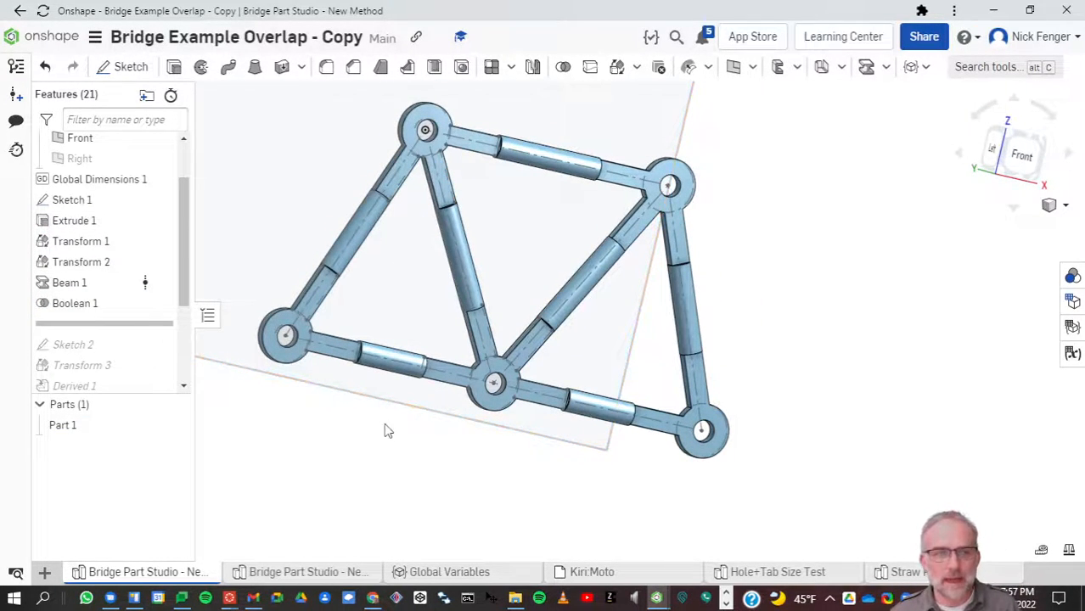
mouse_move(385, 430)
right_down()
mouse_move(438, 448)
mouse_move(376, 434)
right_up()
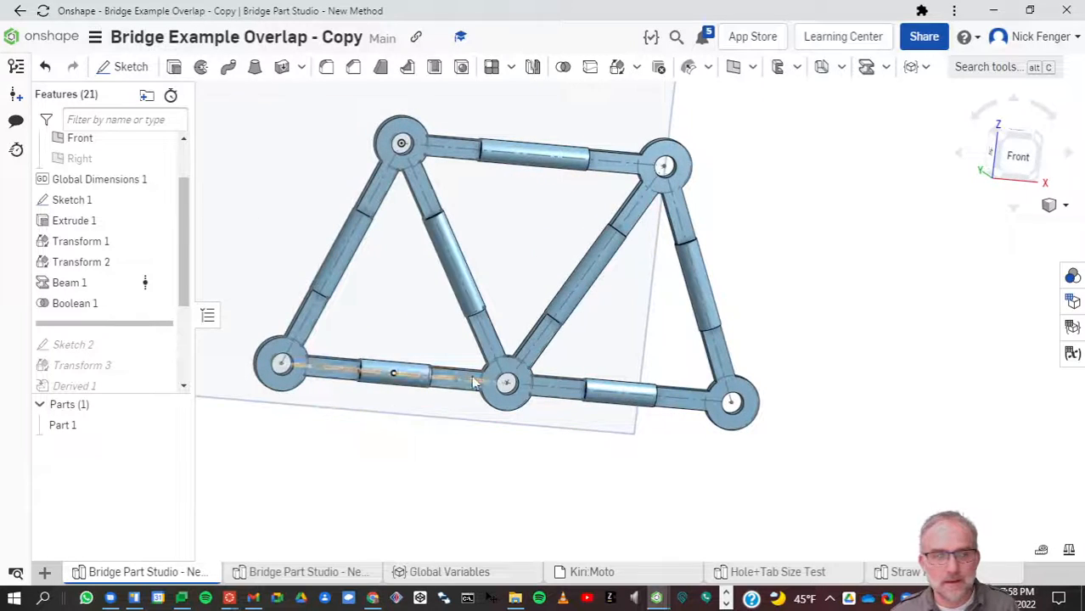
right_drag(625, 468, 595, 451)
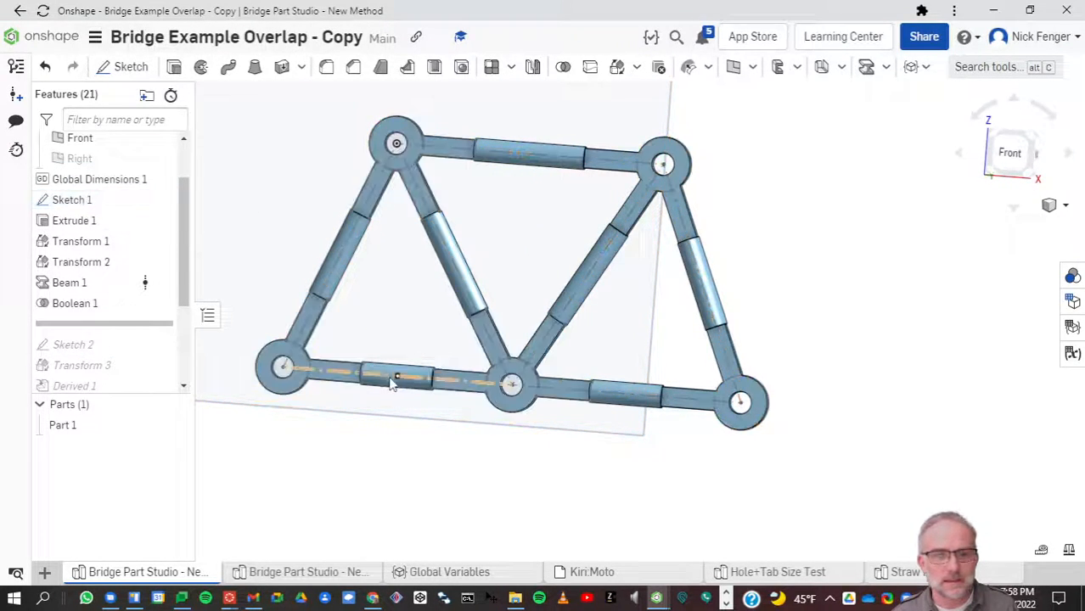
double_click(105, 202)
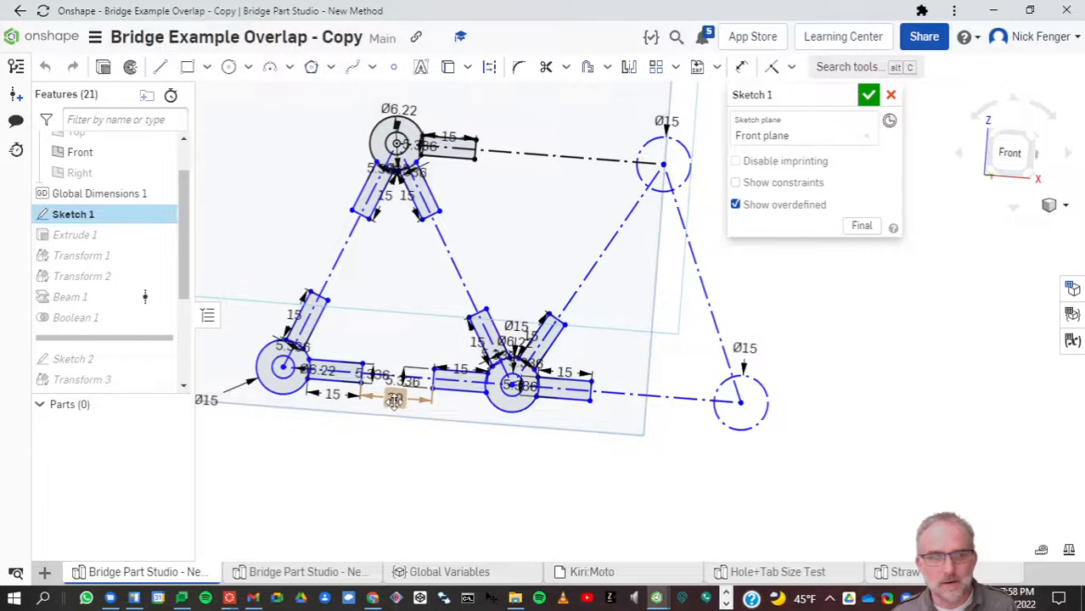
Step: Try a 35 mm gap between the lower-left and bottom-centre joints' facing tabs, and set it back to 20 mm
double_click(394, 401)
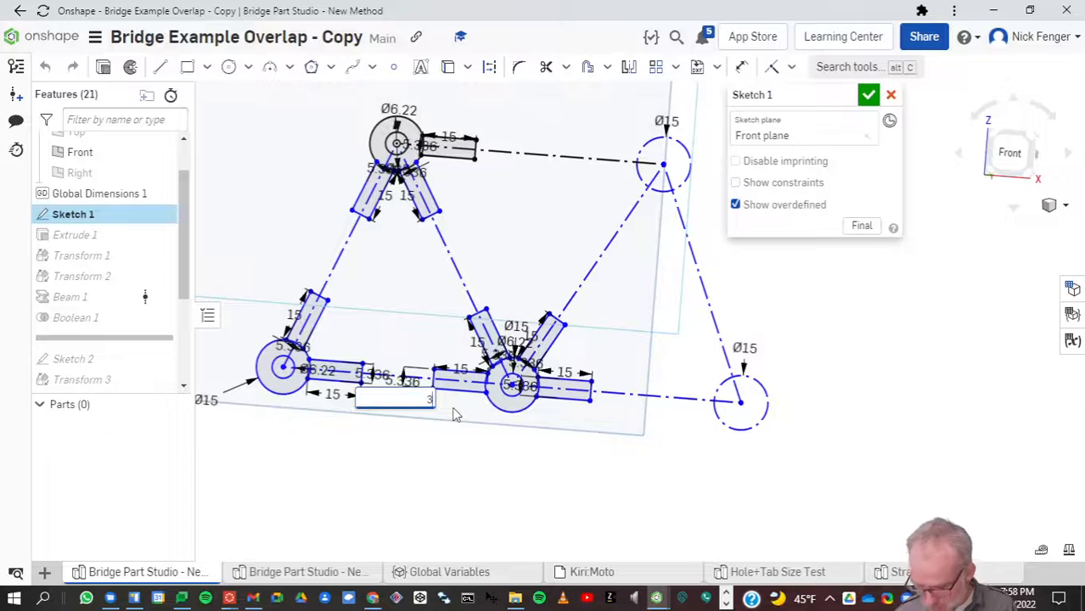
key(Return)
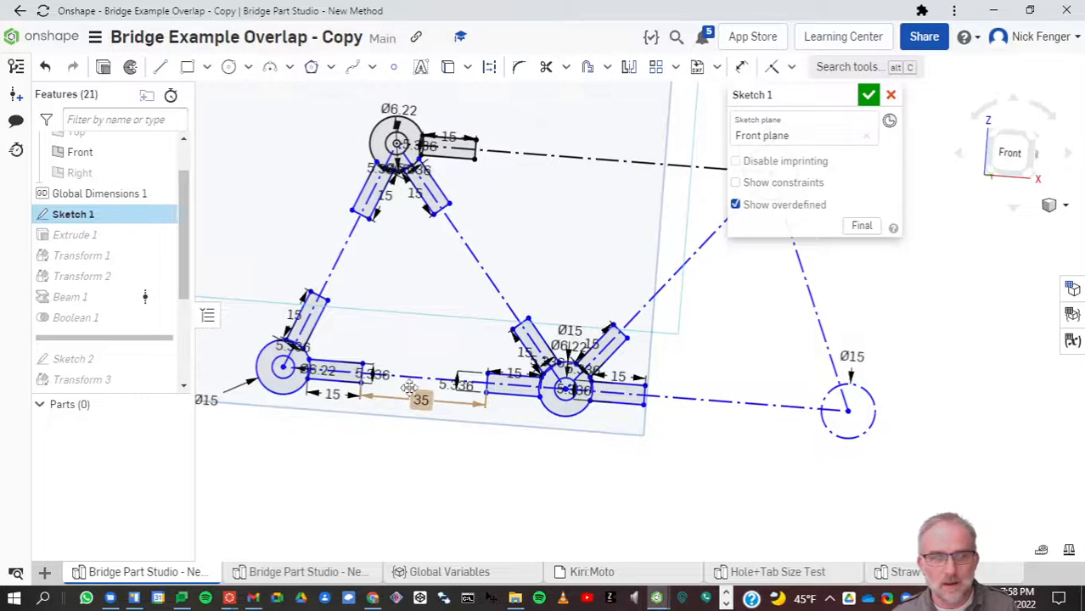
double_click(419, 398)
text(20)
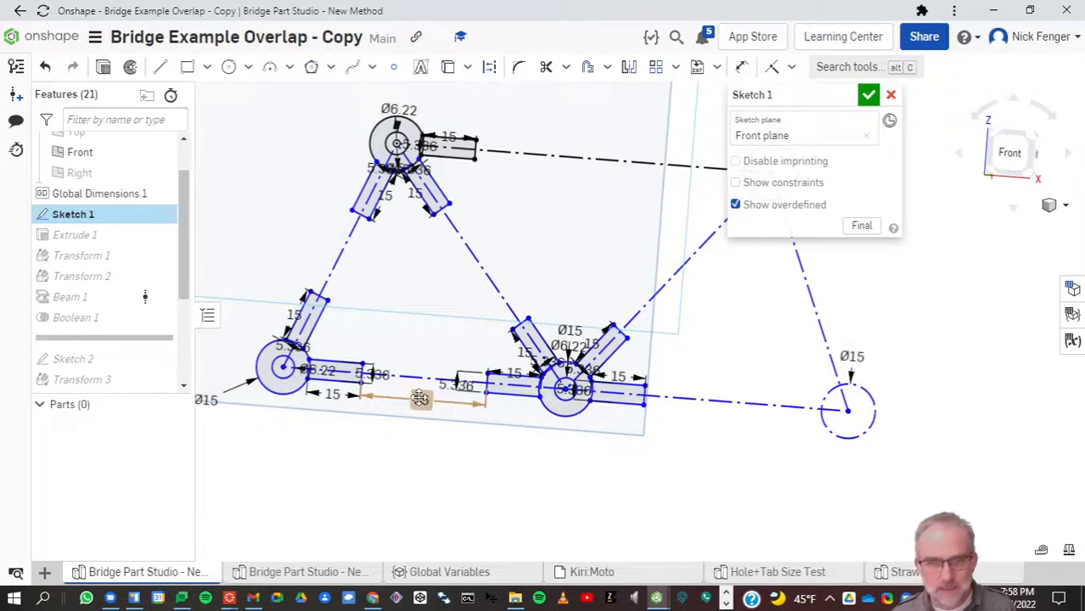
key(Return)
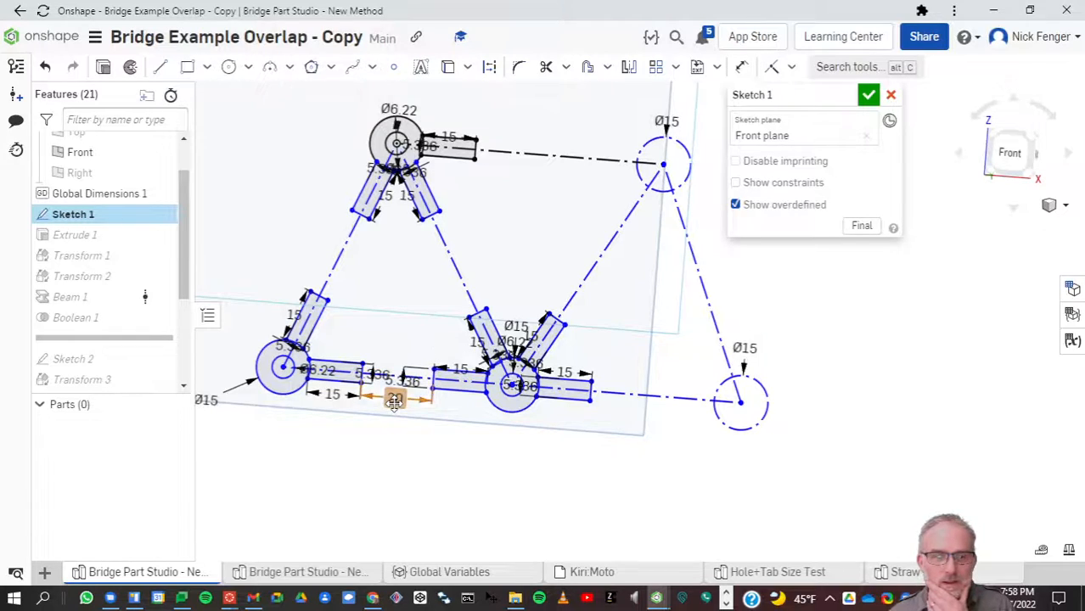
Step: Set the gap between the lower-left and bottom-centre joints' facing tabs to 15 mm and finish the sketch
double_click(394, 404)
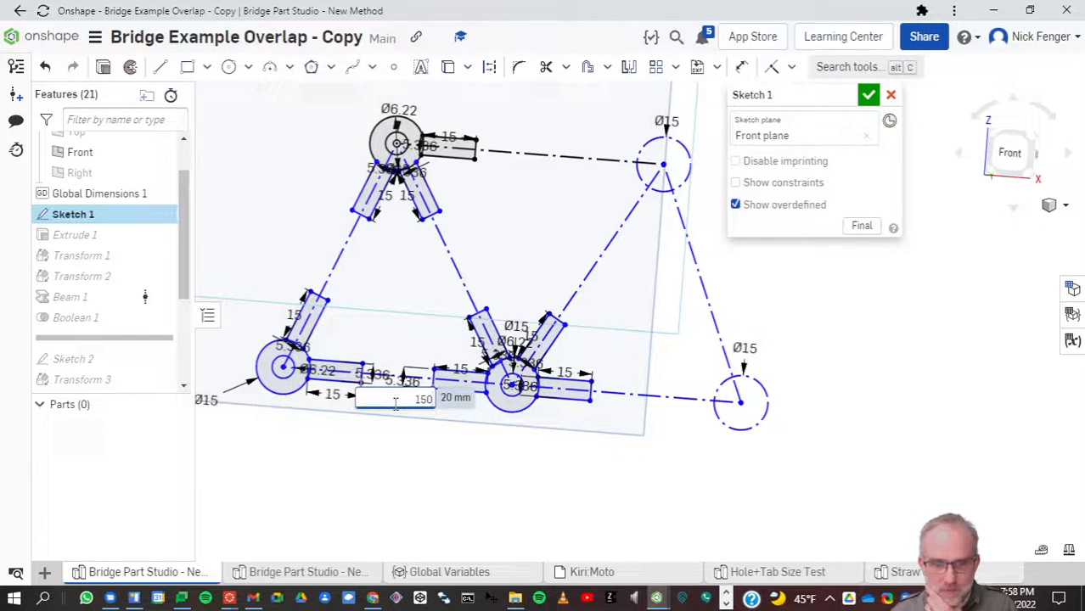
text(15)
key(Return)
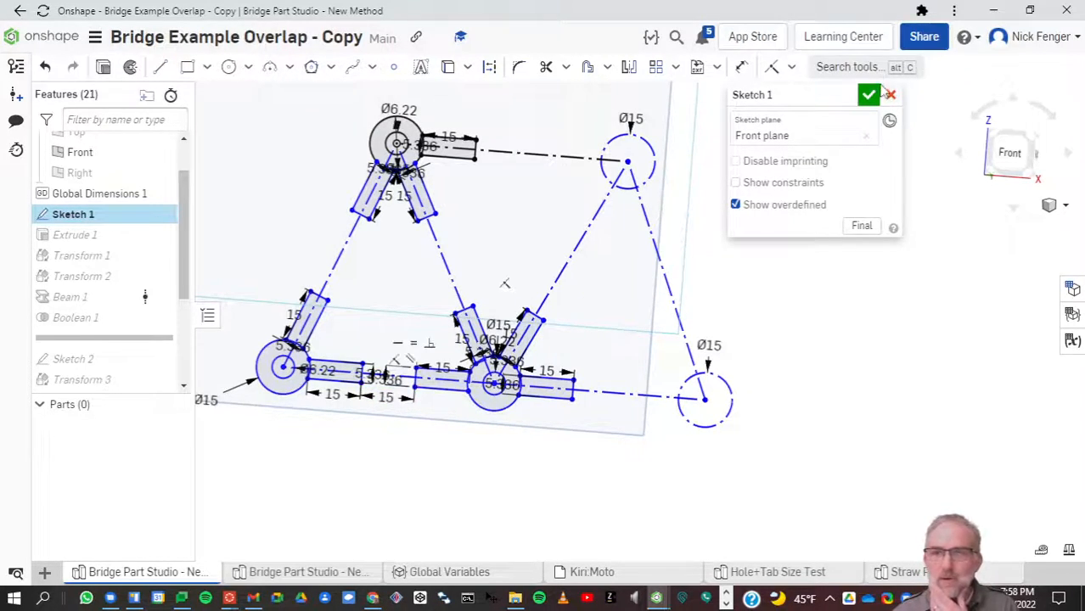
key(Return)
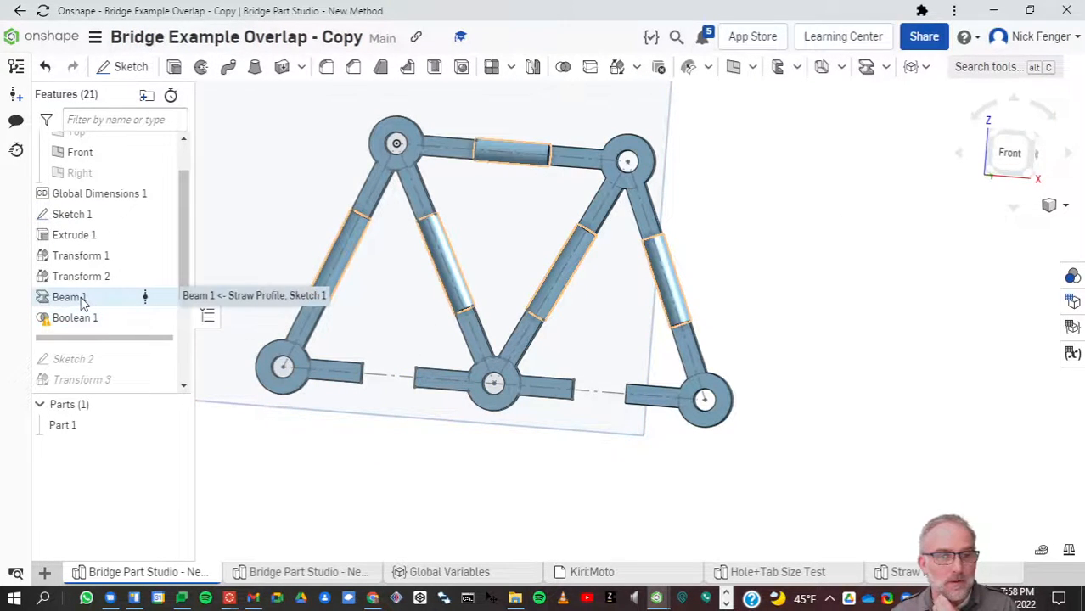
Step: Reopen Sketch 1, set the gap between the lower-left and bottom-centre joints' facing tabs to 20 mm, and finish the sketch
double_click(72, 214)
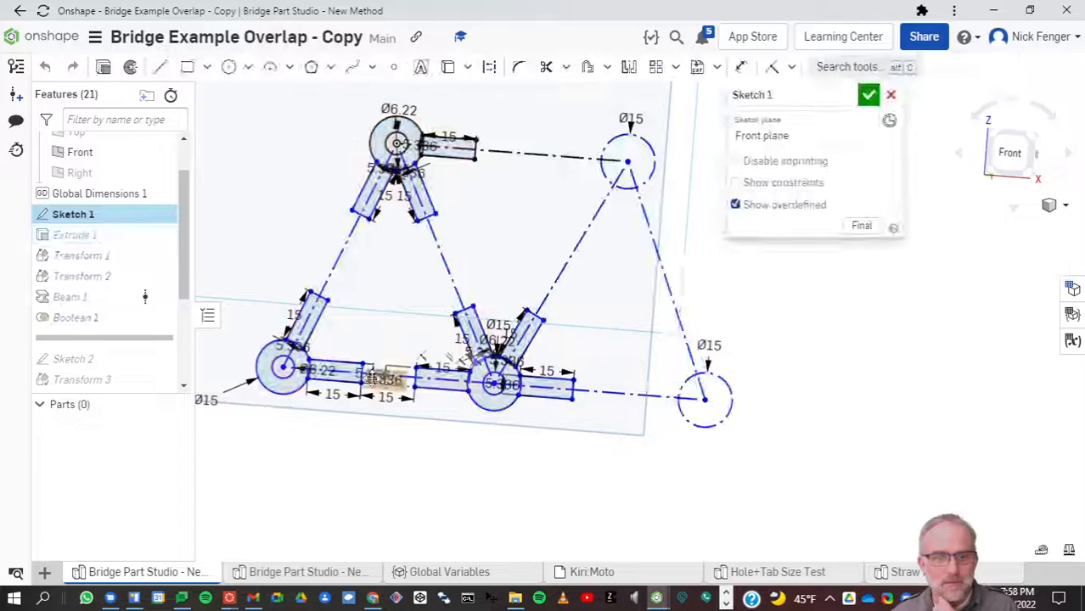
double_click(384, 397)
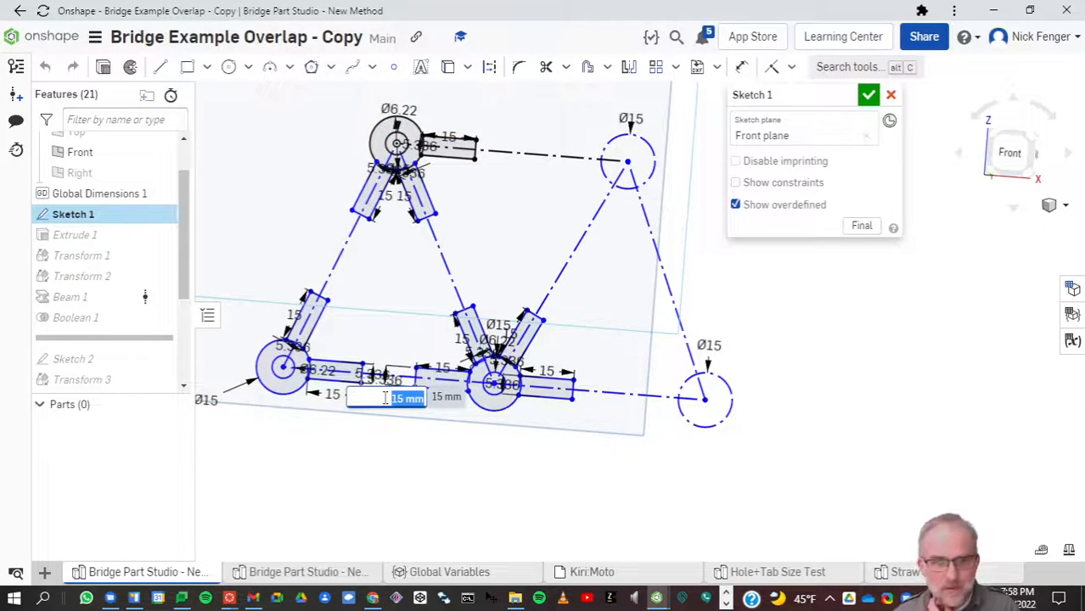
text(20)
key(Return)
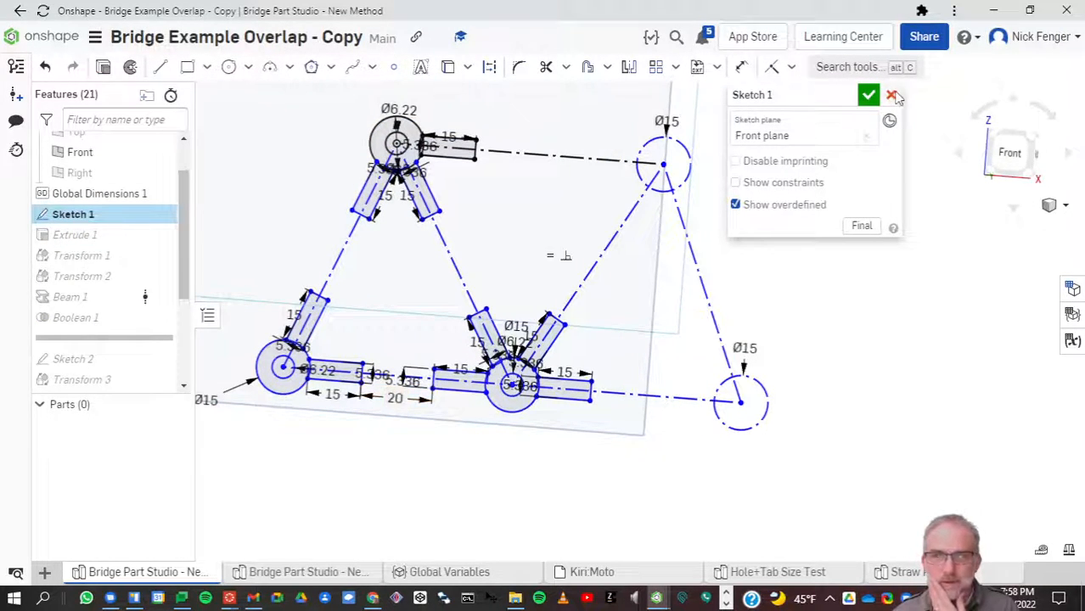
click(868, 96)
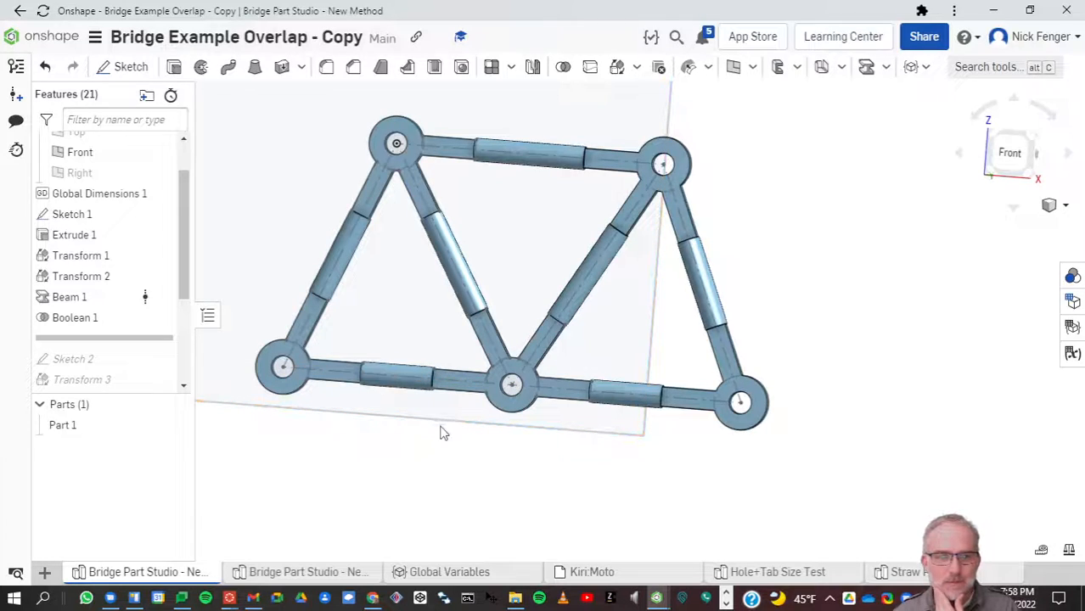
Step: Inspect the rebuilt truss, and roll the feature history forward to just after Sketch 2
right_drag(452, 414, 463, 411)
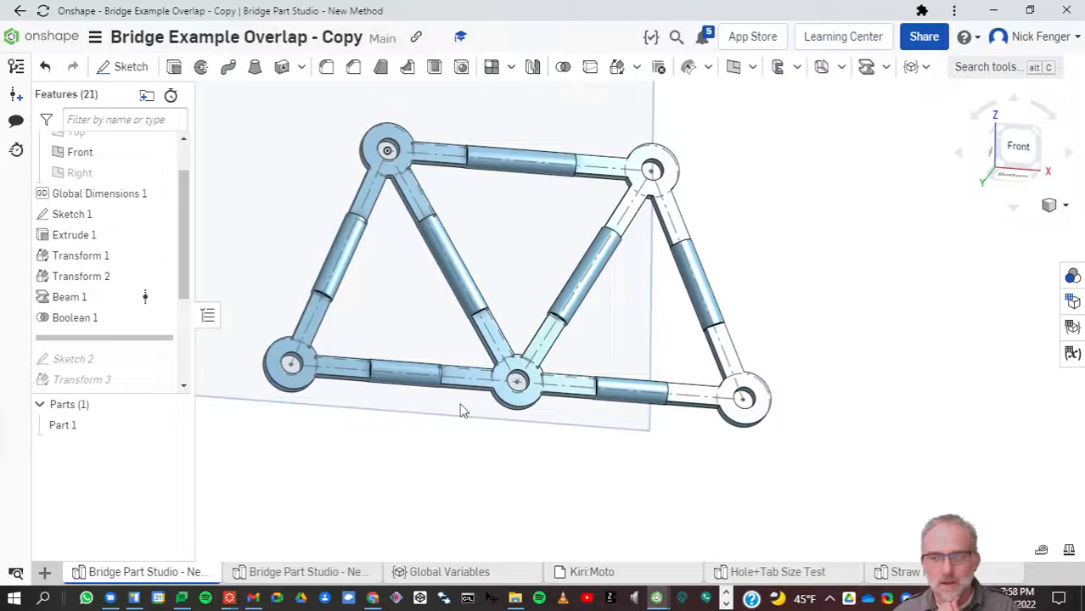
scroll(424, 390, up, 3)
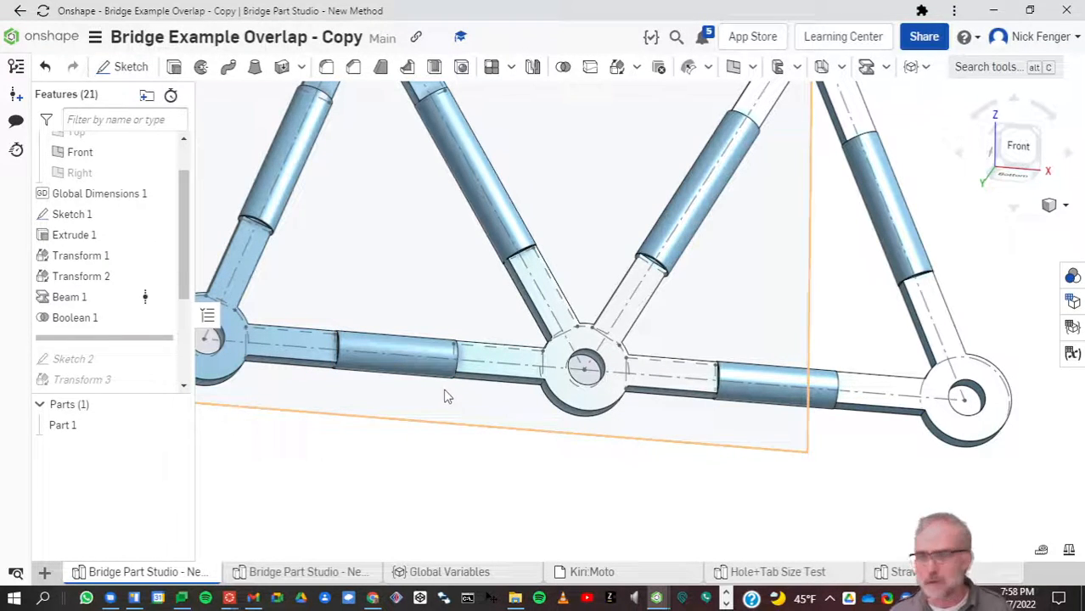
scroll(447, 397, down, 5)
key(shift+1)
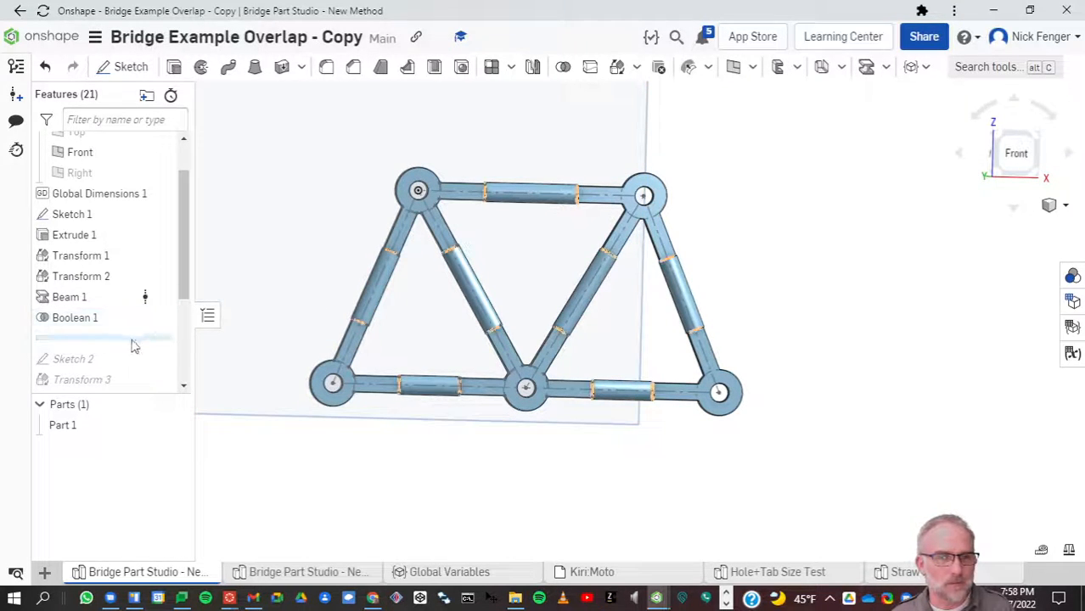
mouse_move(75, 339)
mouse_down()
mouse_move(134, 433)
mouse_move(129, 378)
mouse_move(110, 431)
mouse_move(111, 356)
mouse_move(100, 380)
mouse_move(114, 177)
mouse_move(108, 226)
mouse_up()
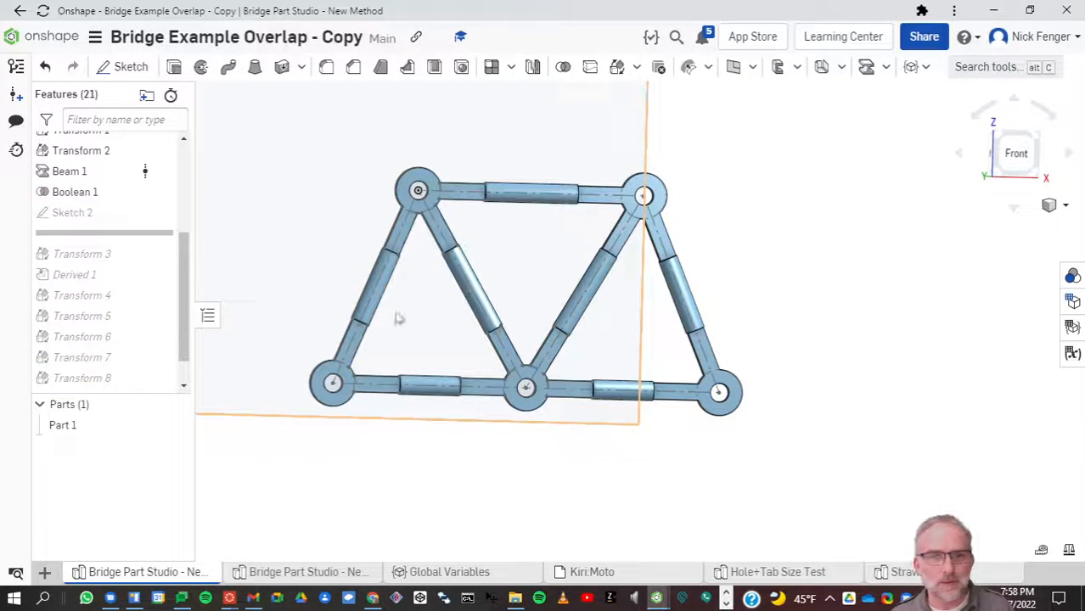